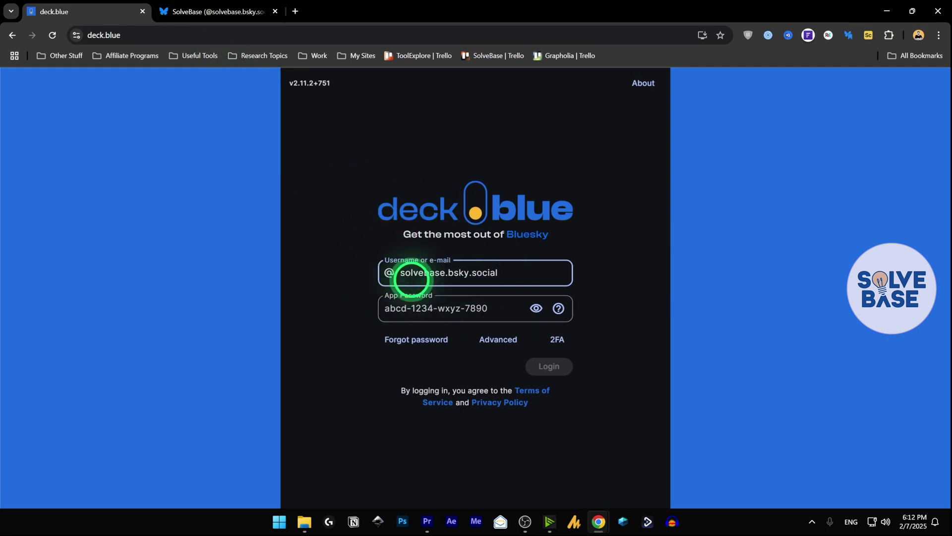
# Switch to the Bluesky site and open the App Passwords page within the Privacy and security settings
pyautogui.click(238, 11)
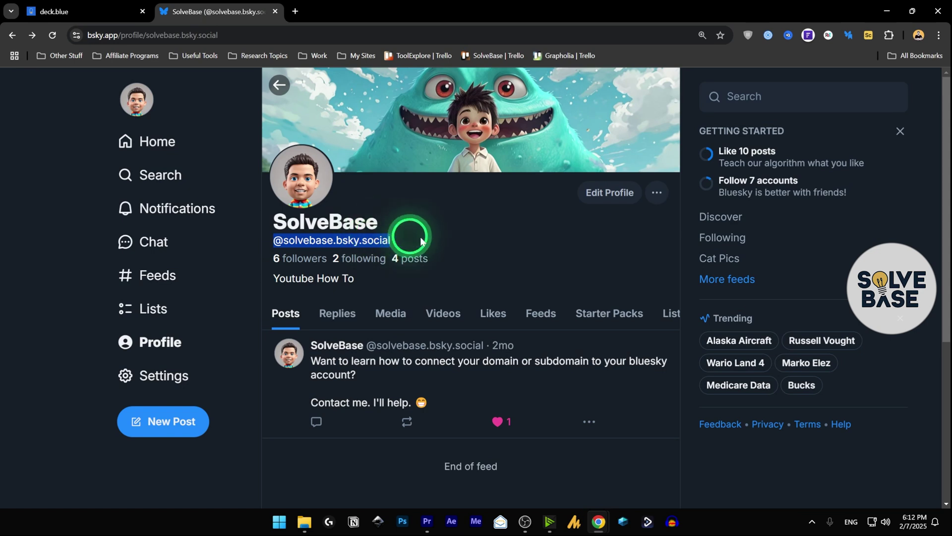
pyautogui.click(440, 223)
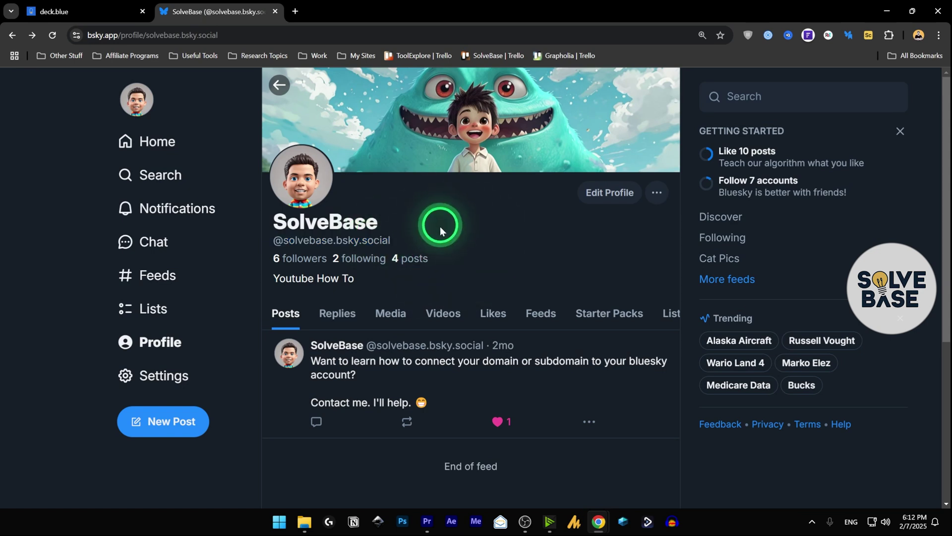
pyautogui.click(170, 382)
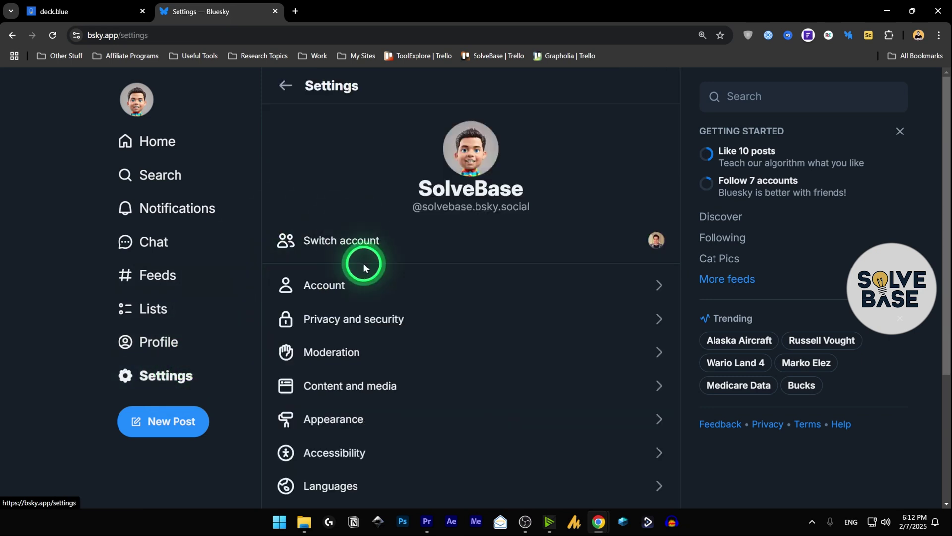
pyautogui.click(381, 321)
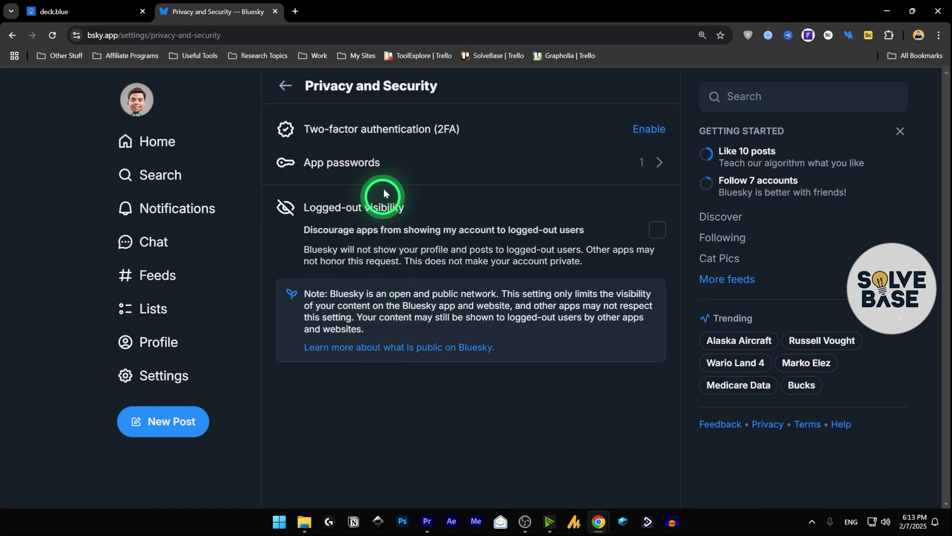
pyautogui.click(421, 165)
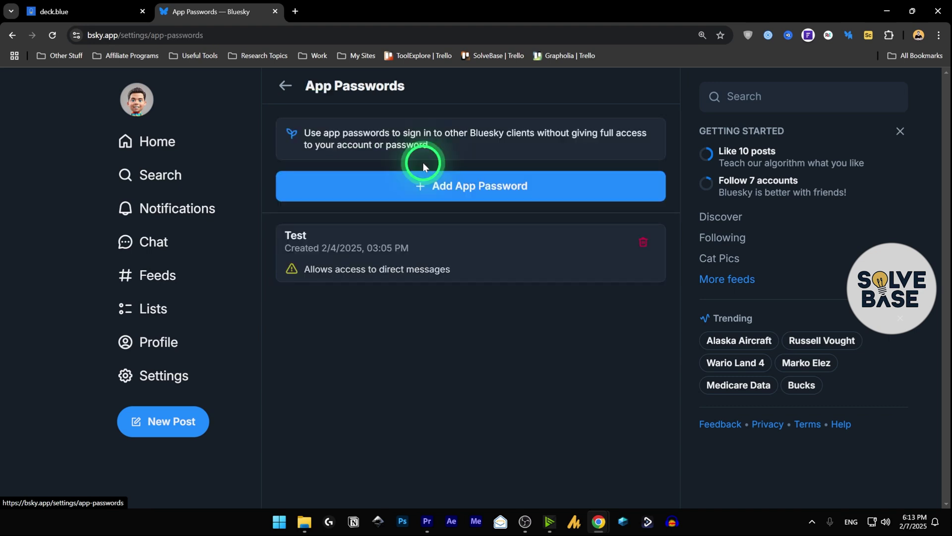
# Add an app password named Power that allows access to direct messages, and copy the generated password
pyautogui.click(457, 187)
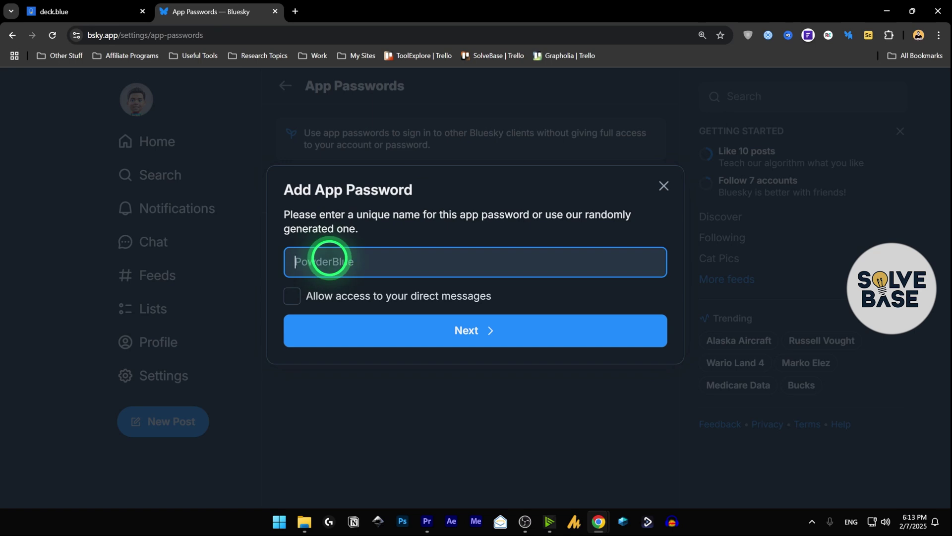
pyautogui.write('Power')
pyautogui.click(476, 296)
pyautogui.click(479, 336)
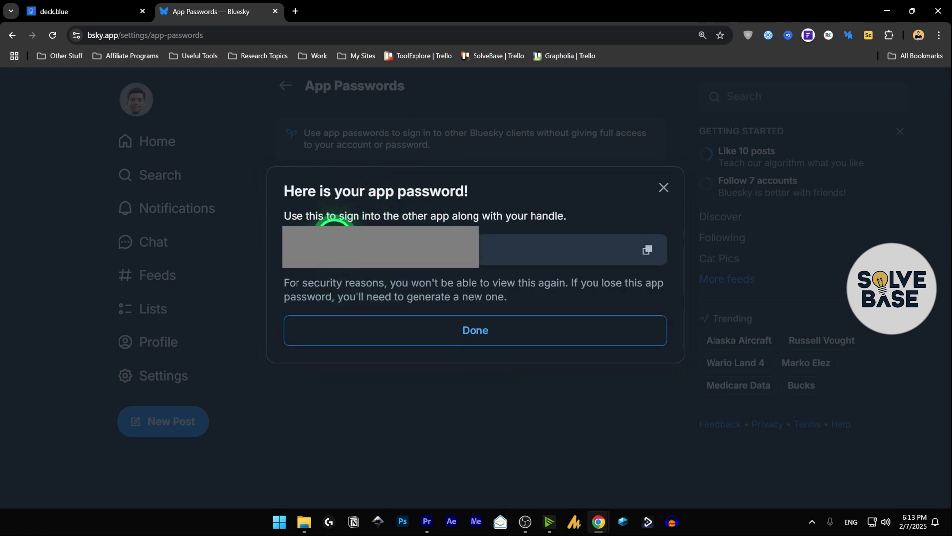
pyautogui.click(648, 251)
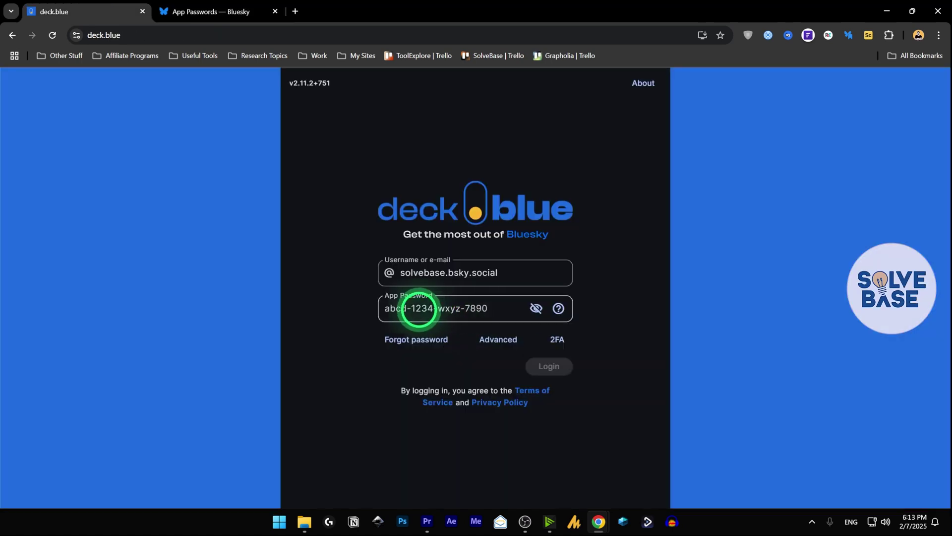
# Paste the copied app password into deck.blue's App Password field and log in
pyautogui.click(416, 305)
pyautogui.hotkey('ctrl', 'v')
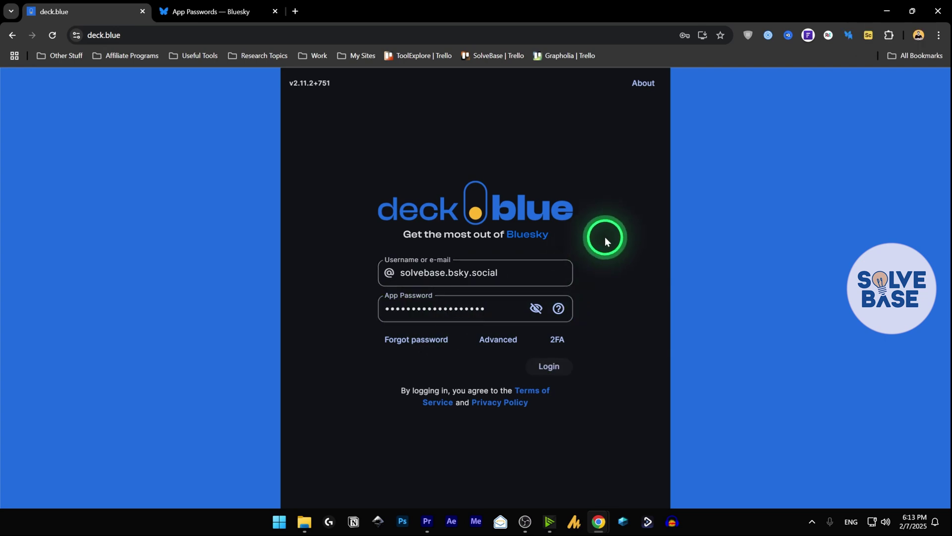
pyautogui.click(548, 369)
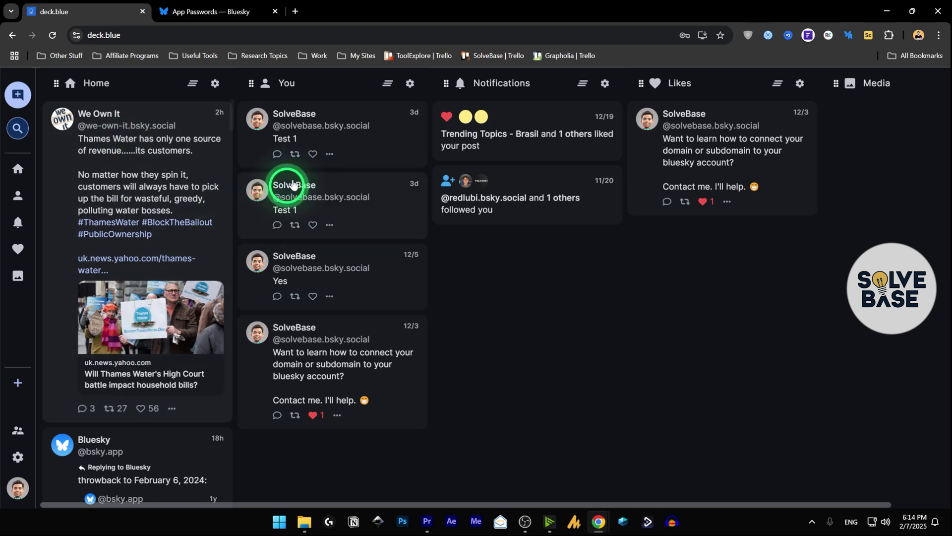
# Open the Likes column's settings and review the display, embed and refresh options
pyautogui.moveTo(641, 84); pyautogui.dragTo(715, 88)
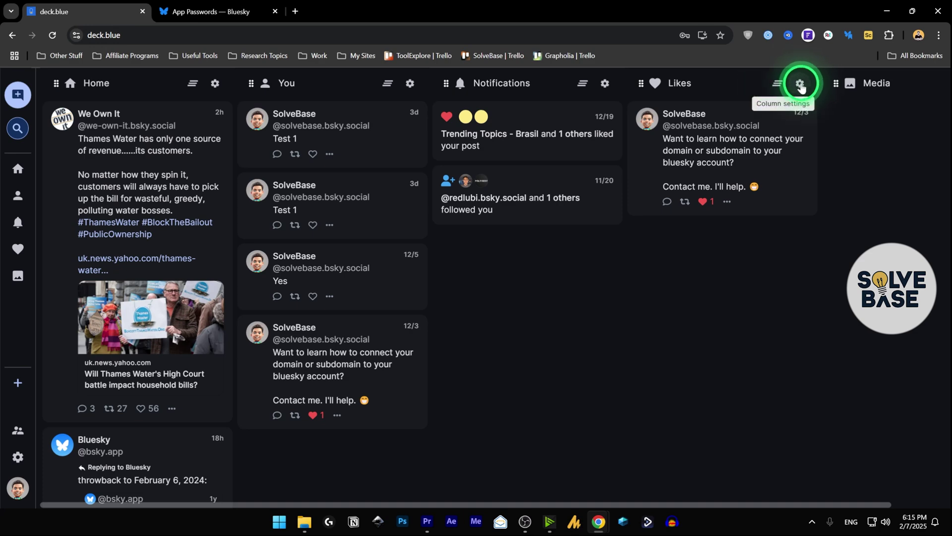
pyautogui.click(801, 87)
pyautogui.scroll(-3, 676, 272)
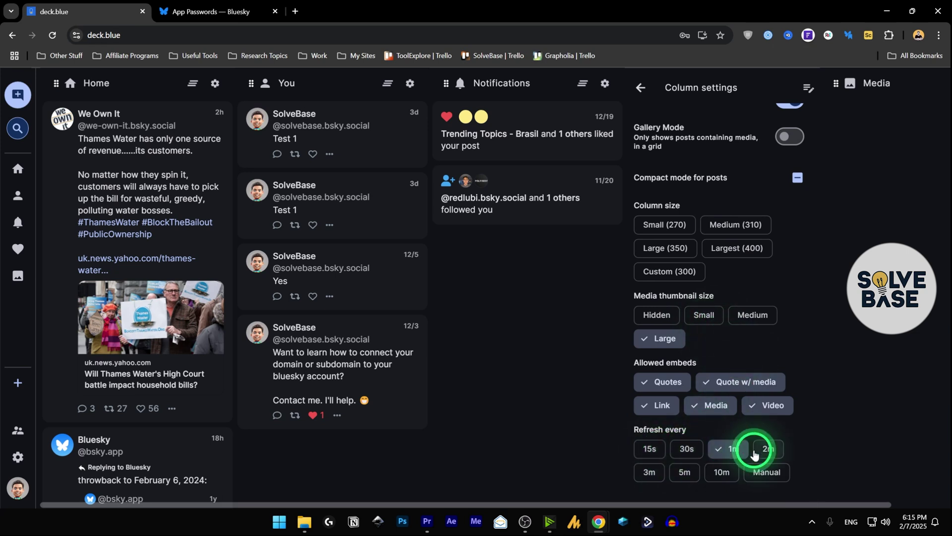
pyautogui.scroll(4, 754, 425)
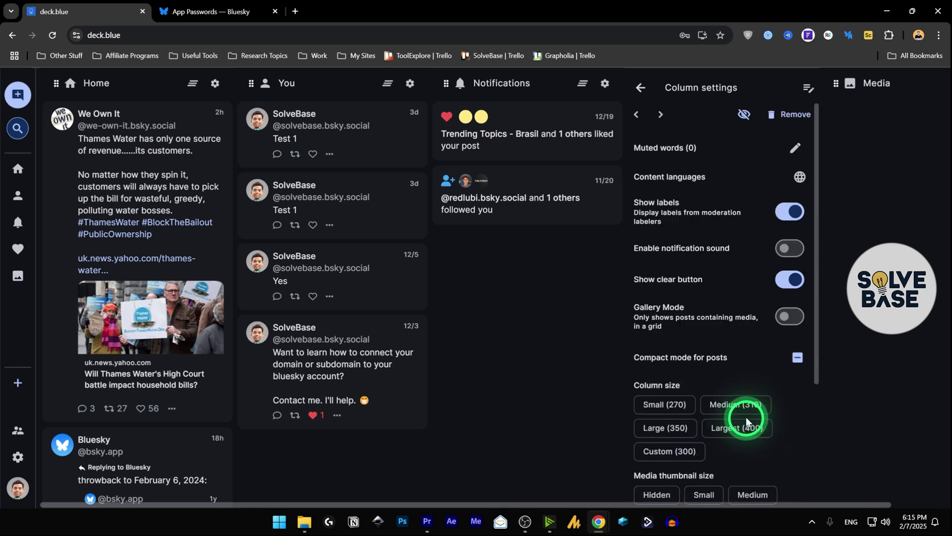
# Try the Small (270) and Largest (400) sizes for the Likes column, settle on Medium (310), and close its settings
pyautogui.click(667, 406)
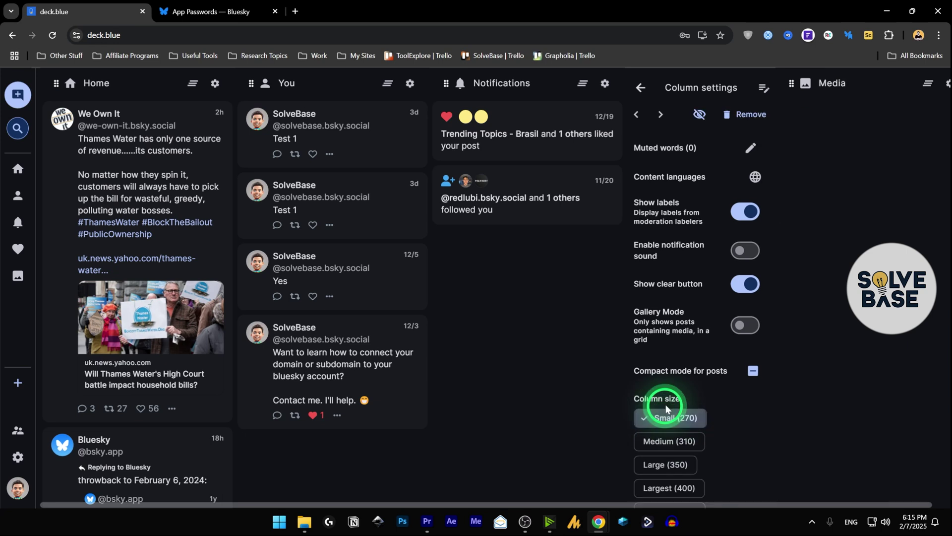
pyautogui.scroll(-1, 694, 422)
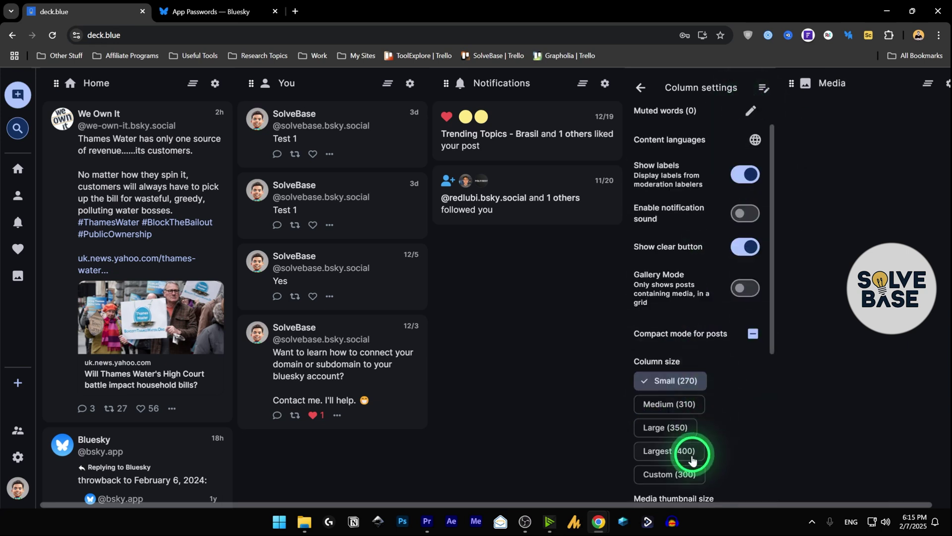
pyautogui.click(690, 456)
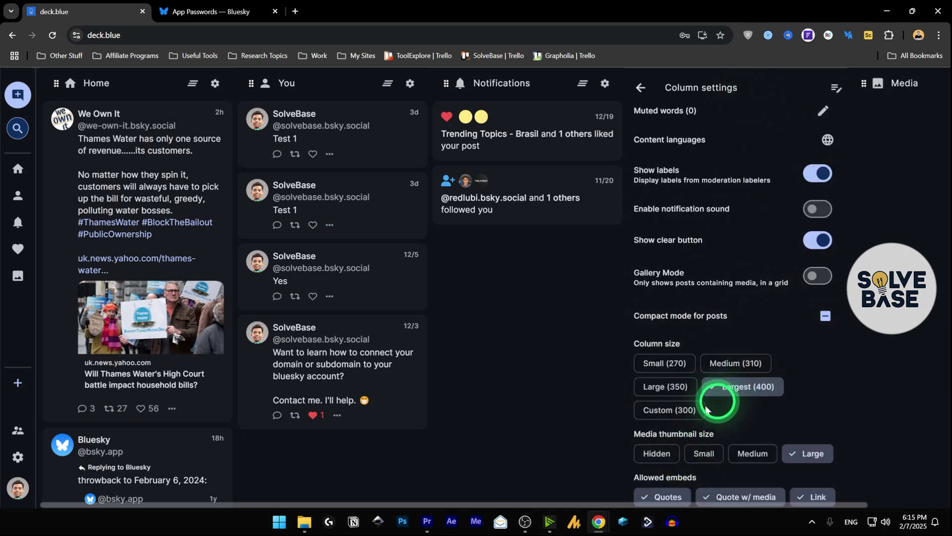
pyautogui.click(736, 362)
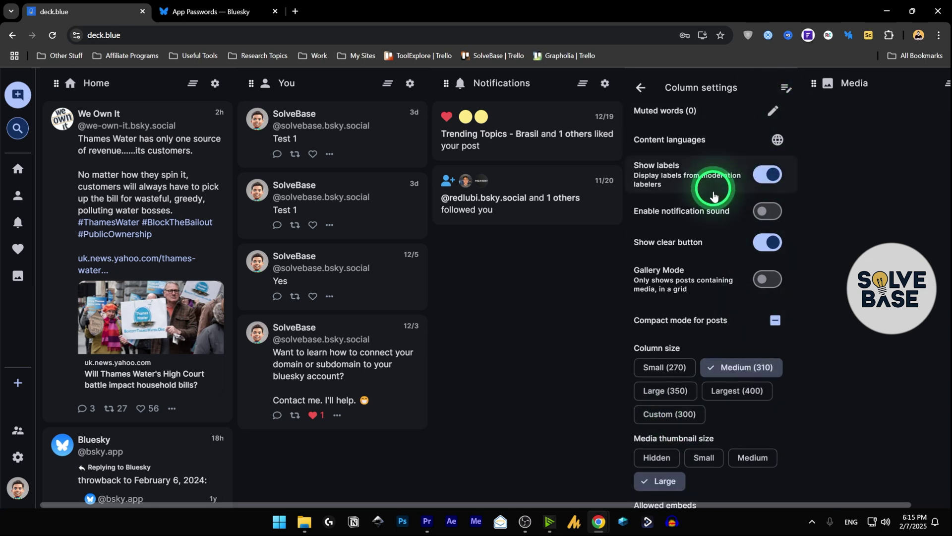
pyautogui.scroll(1, 714, 196)
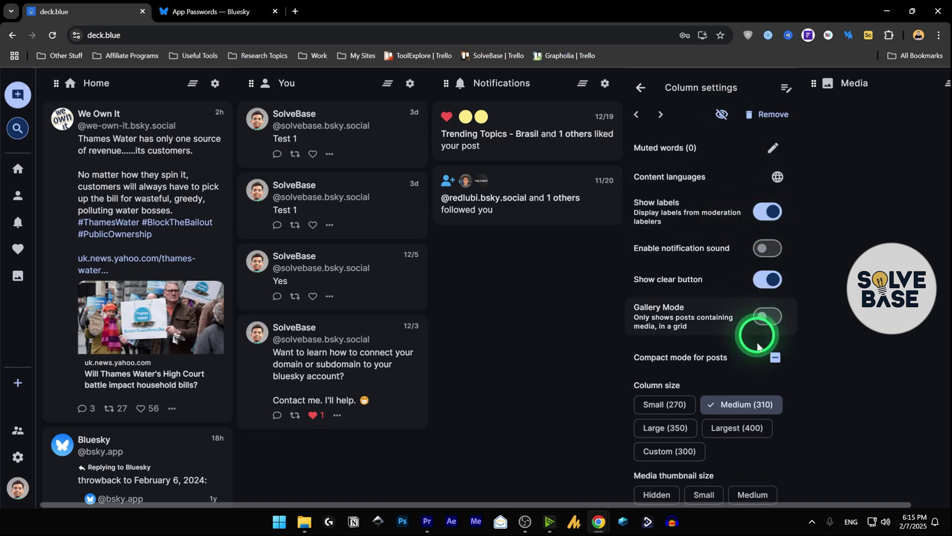
pyautogui.scroll(-4, 704, 360)
pyautogui.scroll(-1, 704, 357)
pyautogui.click(640, 87)
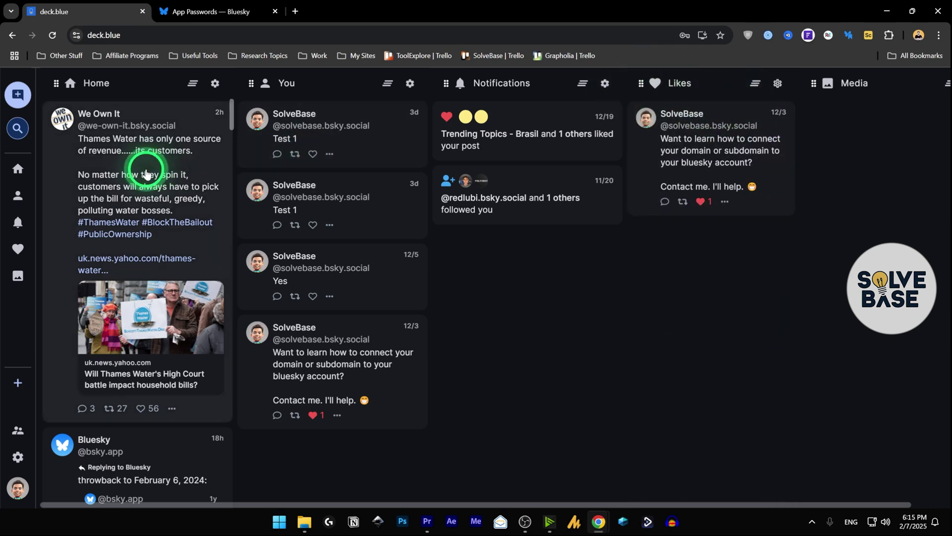
# Like the We Own It post in the Home column, and view its extra options and reply composer without replying
pyautogui.click(142, 409)
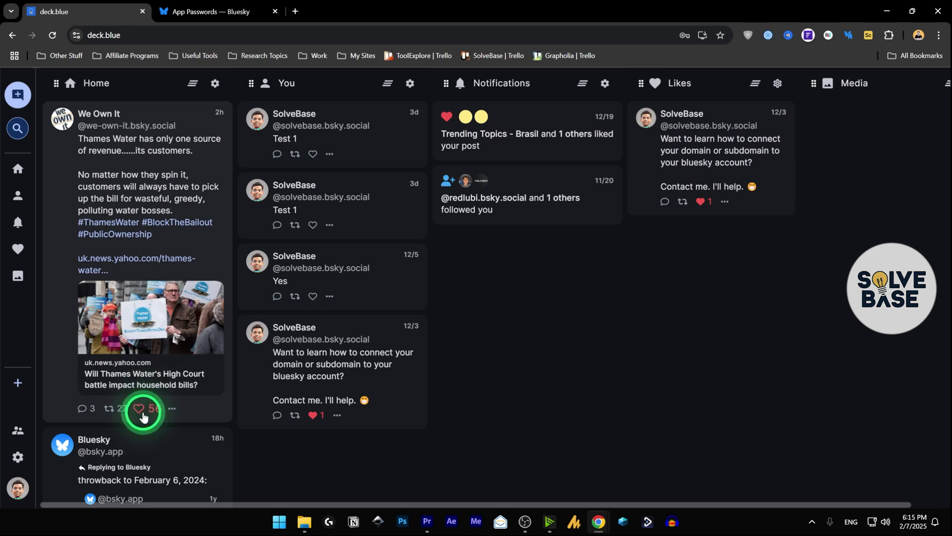
pyautogui.click(171, 409)
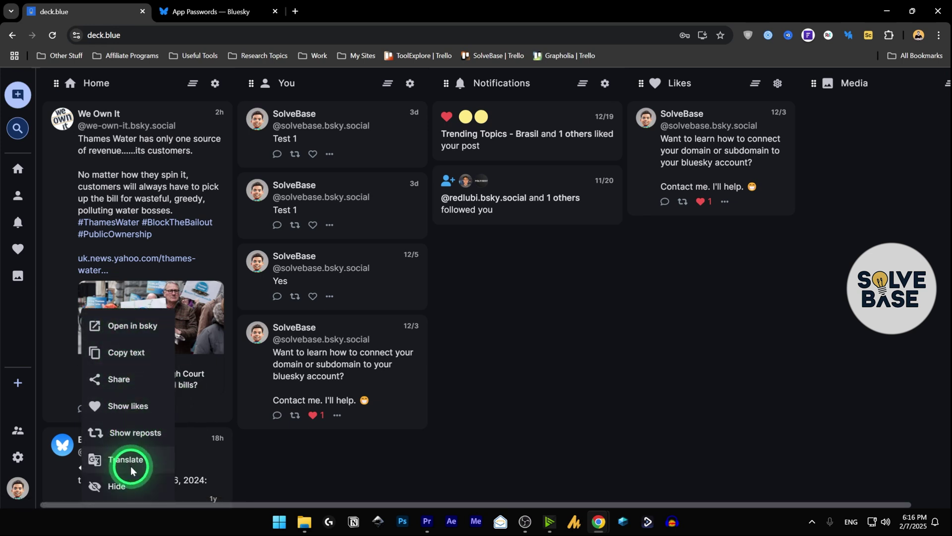
pyautogui.click(194, 411)
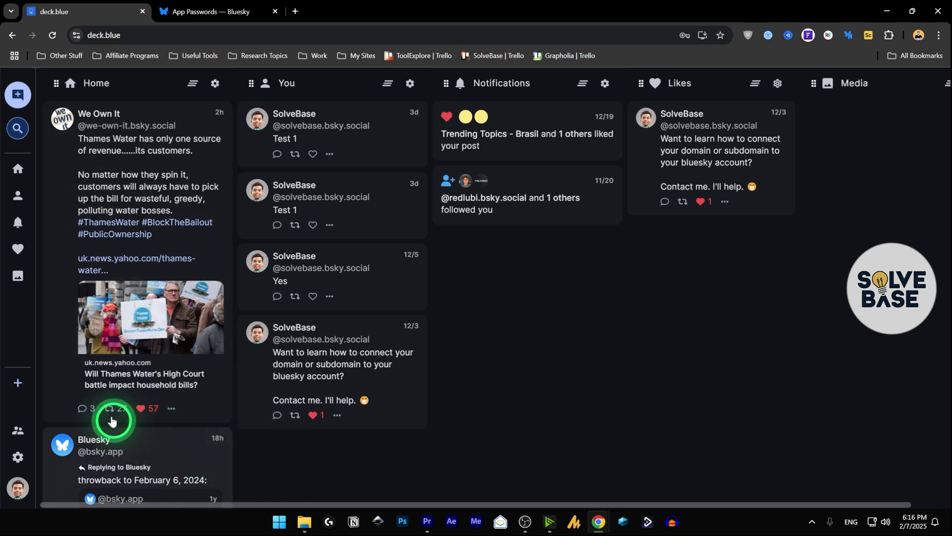
pyautogui.click(83, 412)
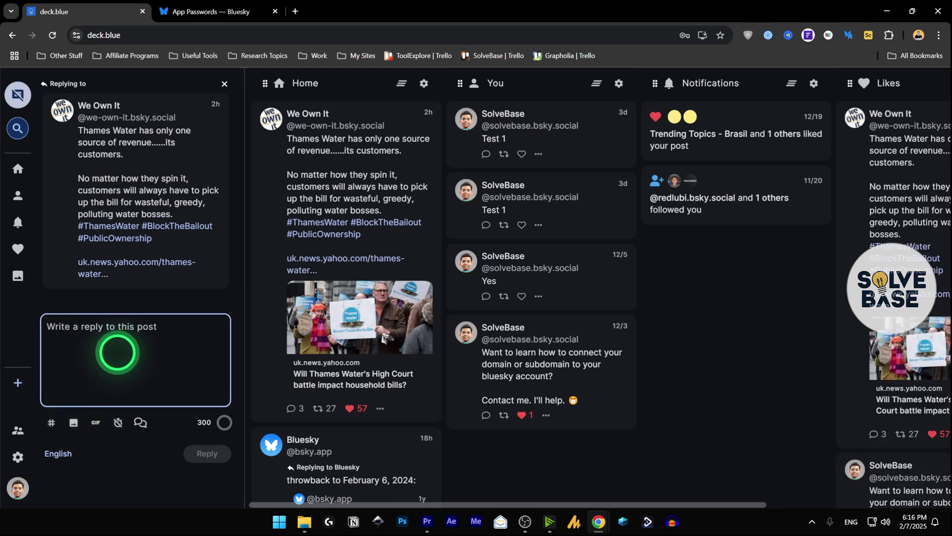
pyautogui.click(22, 128)
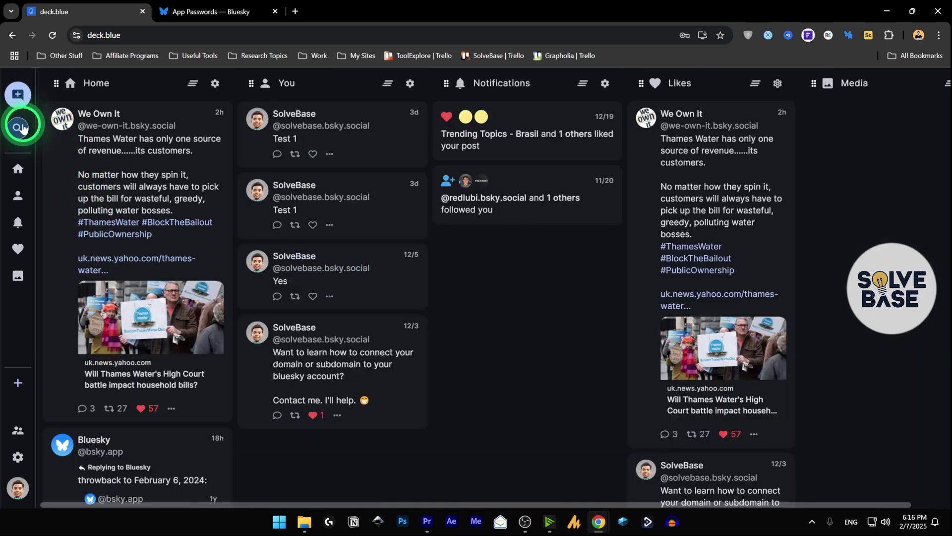
# Start a new post with the text "Hello" and view the hashtag dialog without saving changes
pyautogui.click(18, 96)
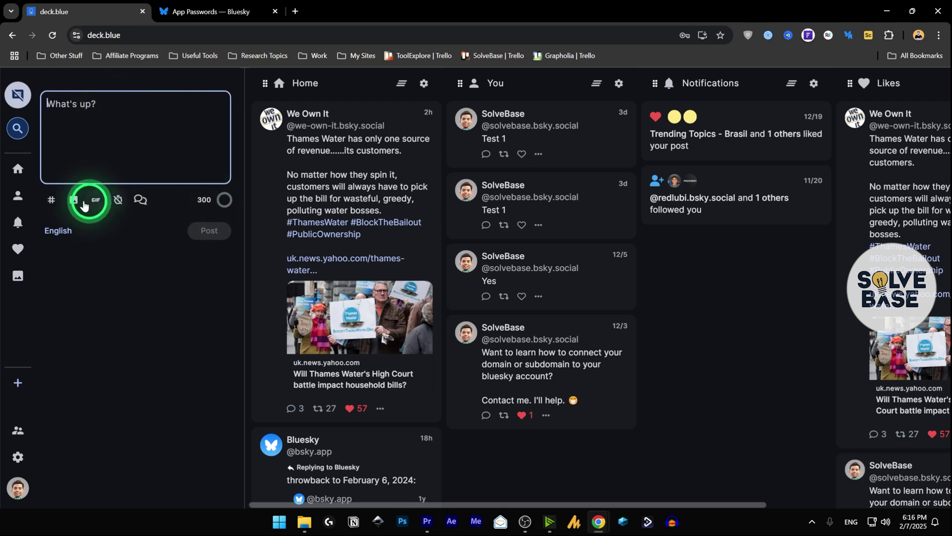
pyautogui.write('Hello')
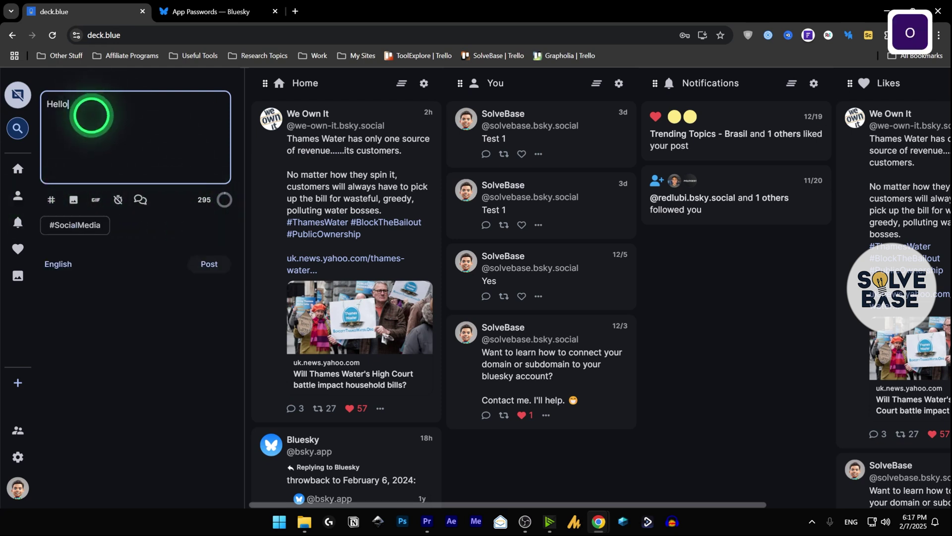
pyautogui.click(52, 201)
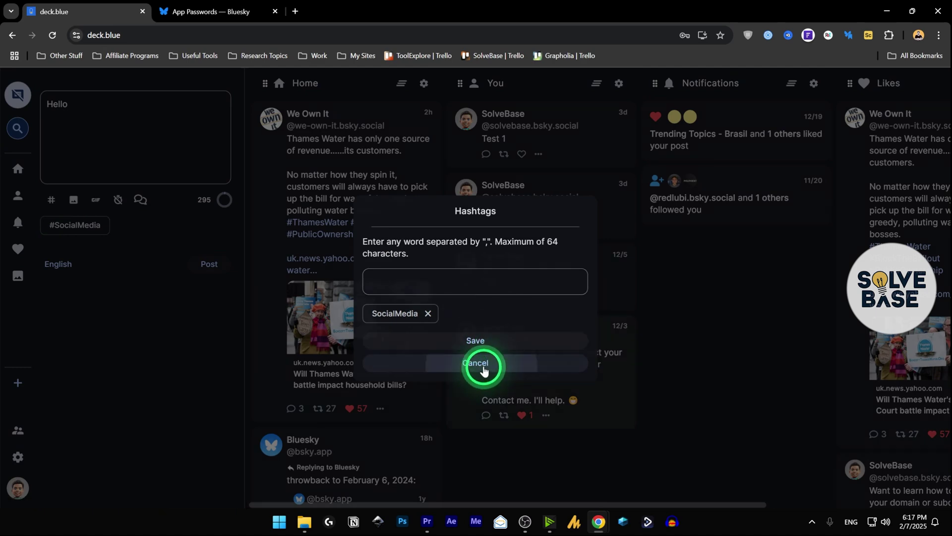
pyautogui.click(483, 370)
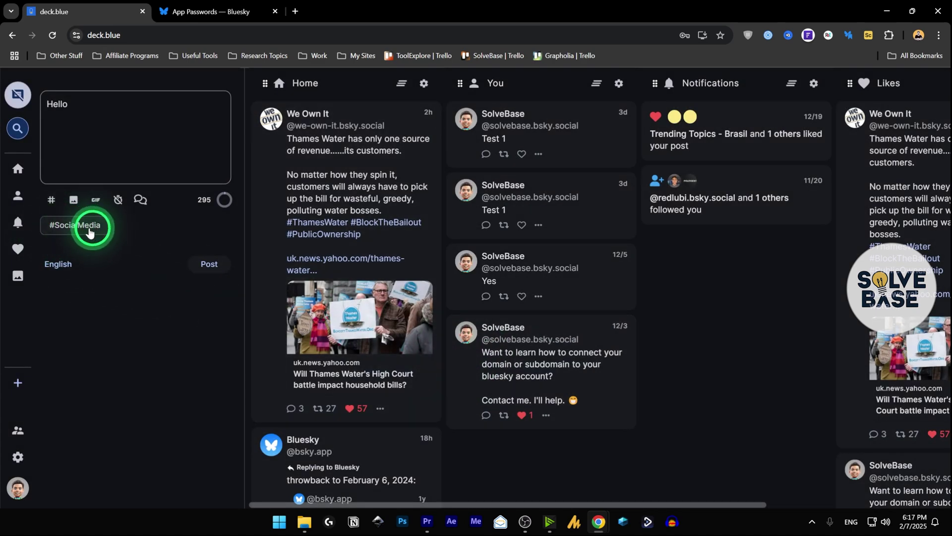
# Check the image picker without choosing a file, and attach the Tenor GIF captioned "Ding dong the witch is dead!" to the post
pyautogui.click(74, 201)
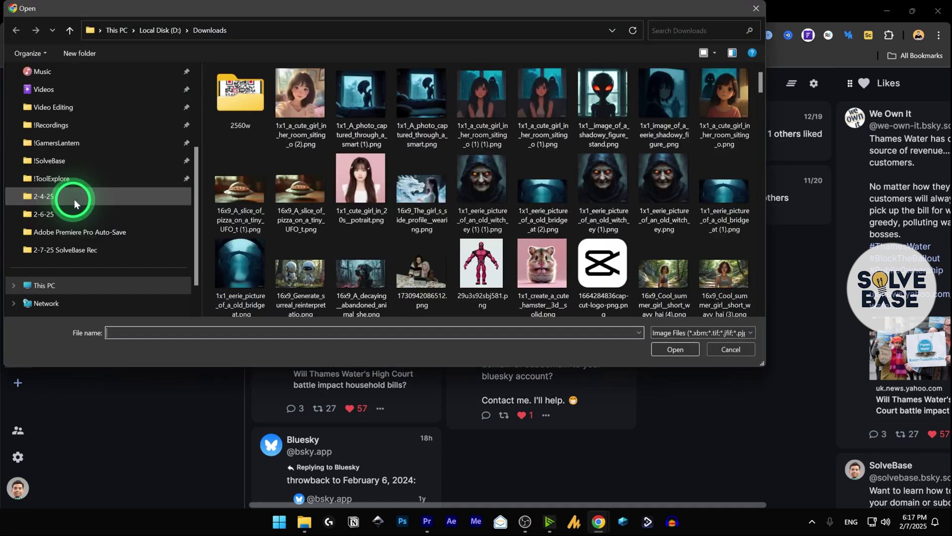
pyautogui.click(729, 347)
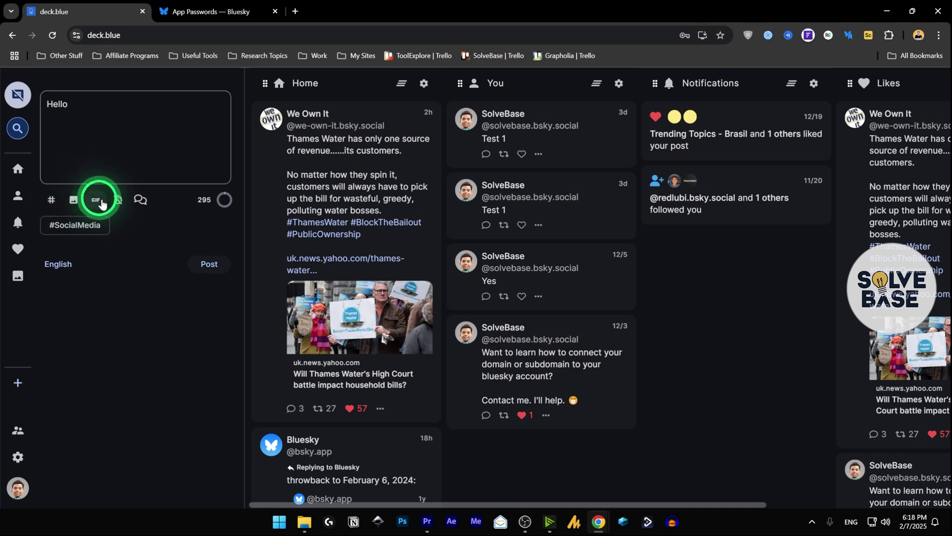
pyautogui.click(96, 201)
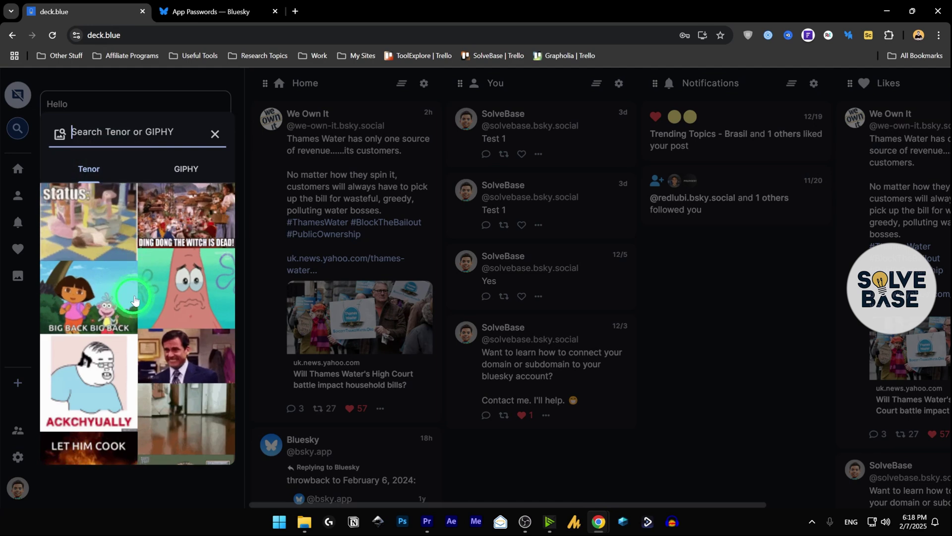
pyautogui.click(184, 214)
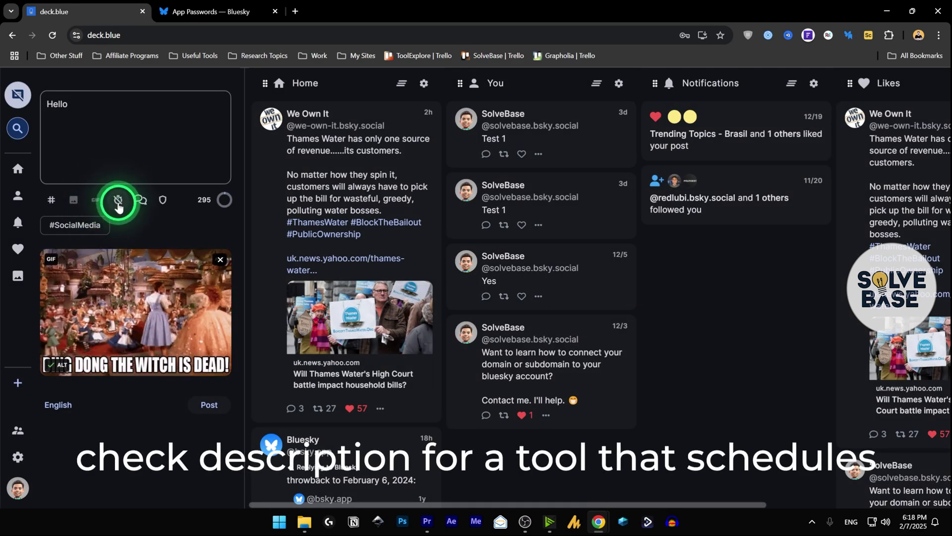
# Open deck.blue's Scheduling FAQ from the post's scheduling option, and go to the Patreon membership page
pyautogui.click(118, 204)
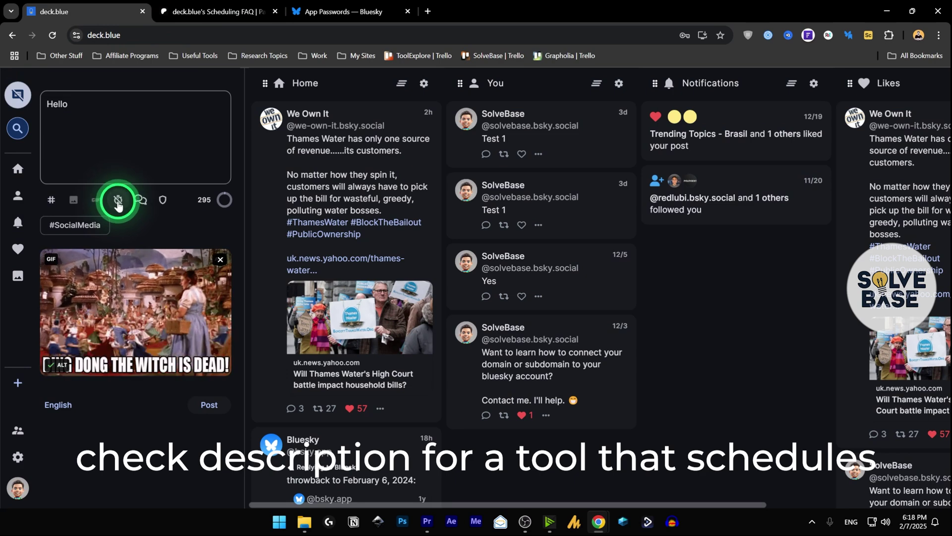
pyautogui.hotkey('ctrl', 'Tab')
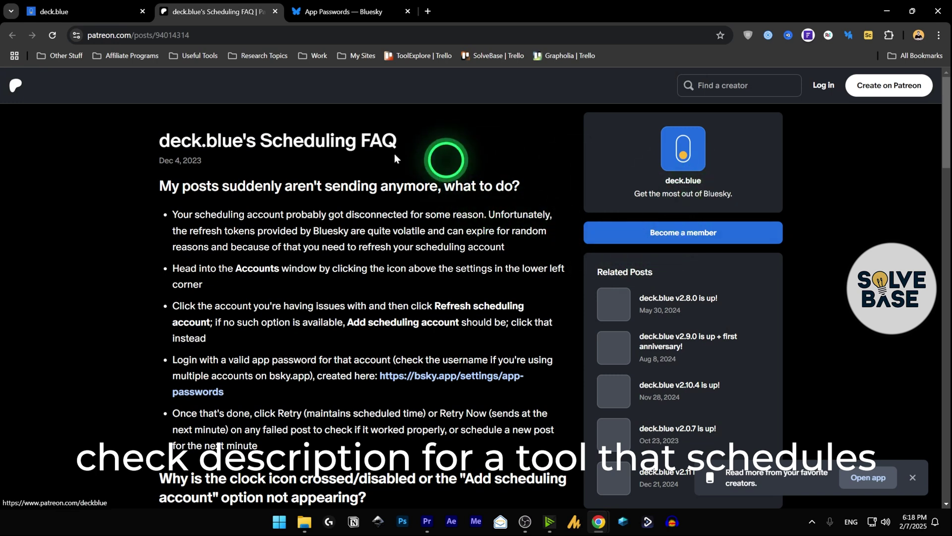
pyautogui.click(684, 236)
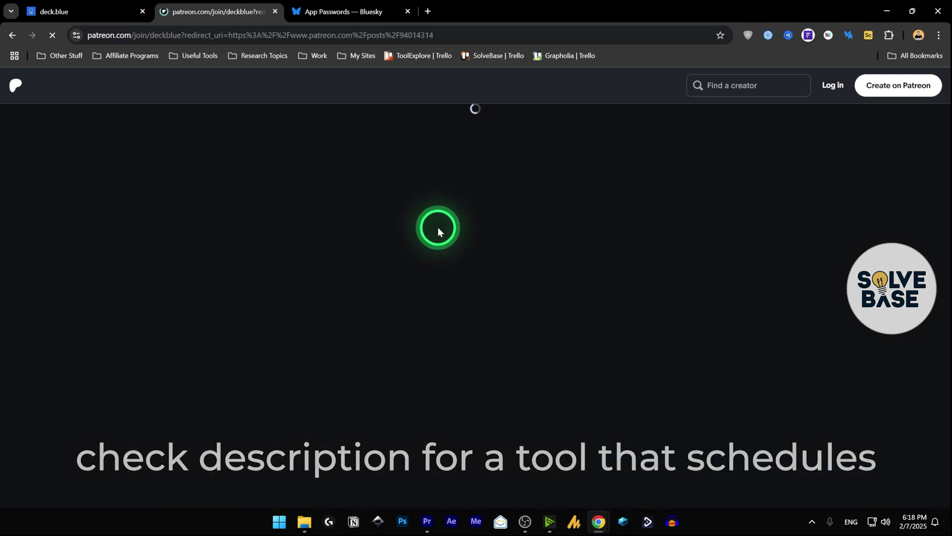
# Review deck.blue's membership tiers on Patreon and return to the deck.blue page
pyautogui.scroll(-5, 440, 238)
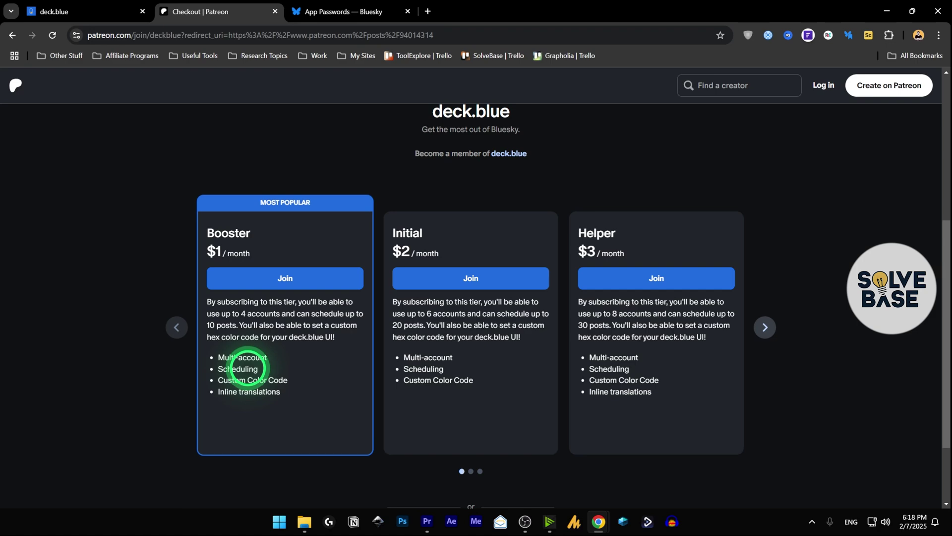
pyautogui.click(74, 10)
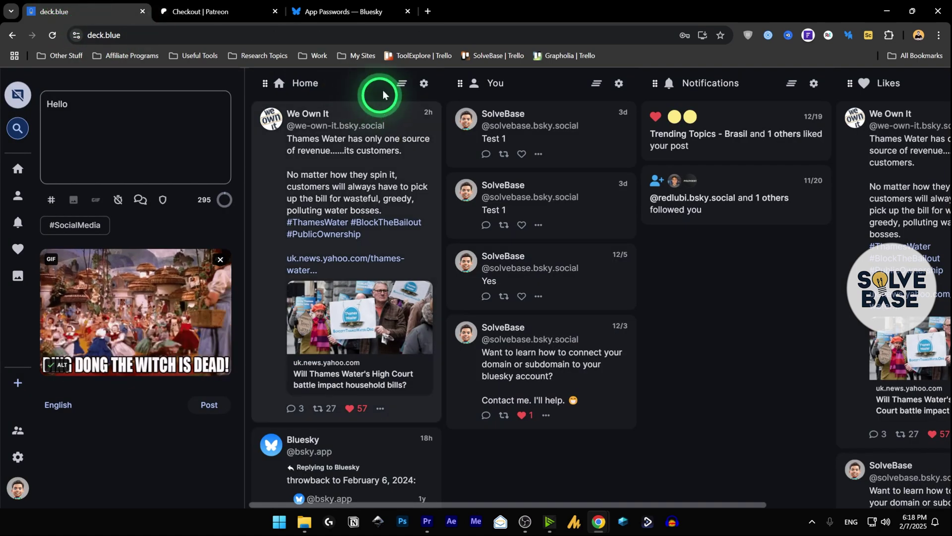
# Open Nuelink's pricing page in a new tab and examine the plans' social channel, automation and collection allowances
pyautogui.click(427, 11)
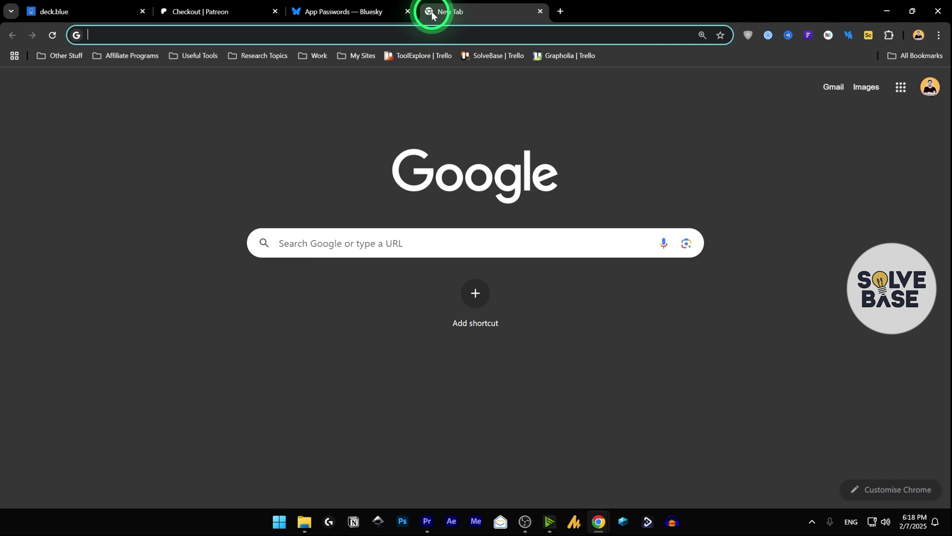
pyautogui.write('nue')
pyautogui.press('Return')
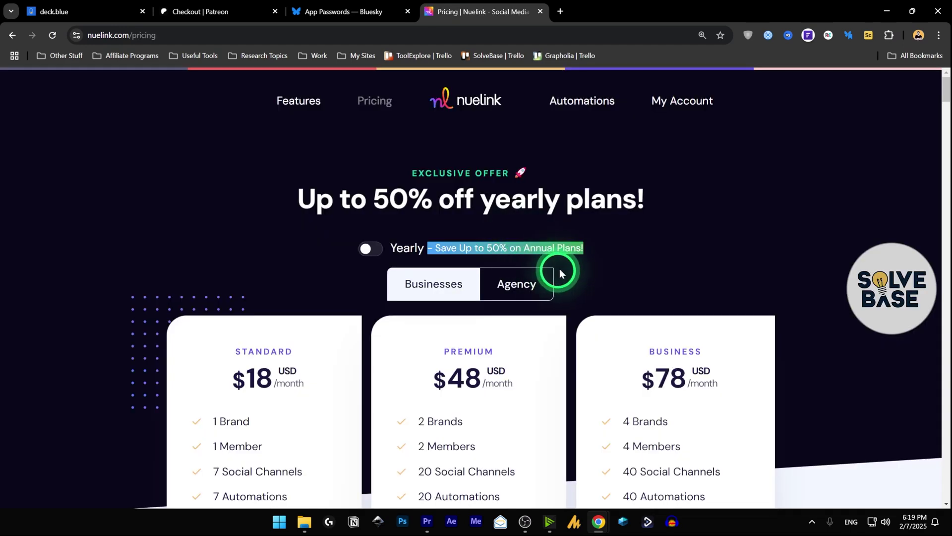
pyautogui.scroll(-3, 551, 268)
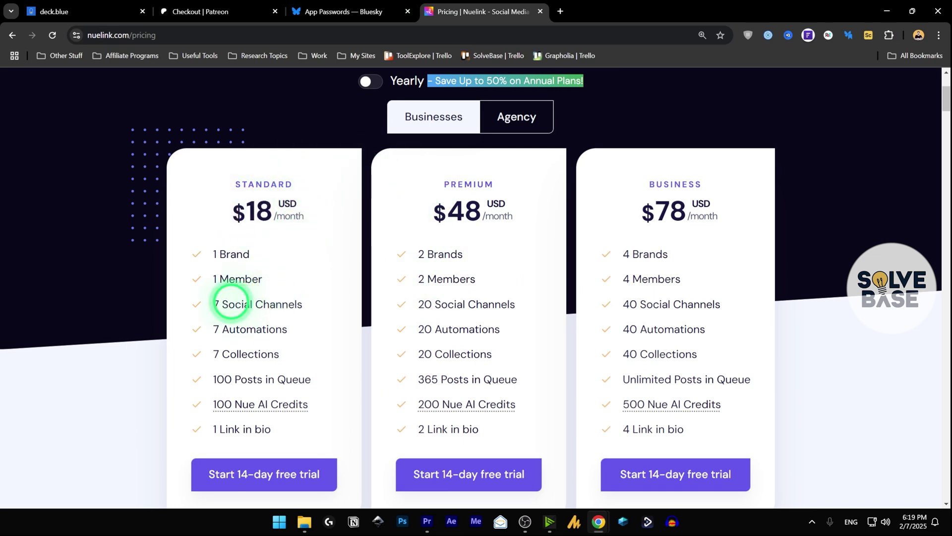
pyautogui.moveTo(214, 305); pyautogui.dragTo(302, 308)
pyautogui.click(305, 339)
pyautogui.moveTo(215, 330); pyautogui.dragTo(291, 362)
pyautogui.click(349, 341)
pyautogui.scroll(4, 352, 346)
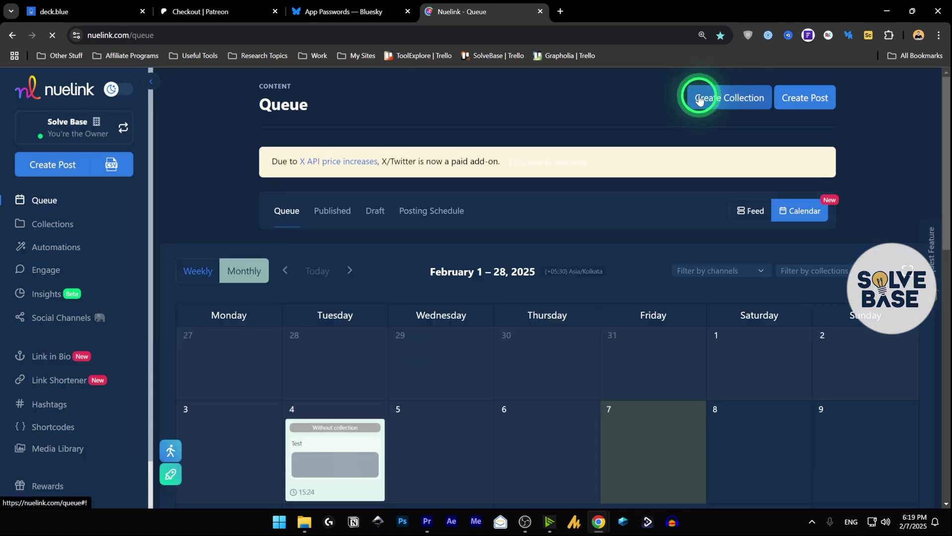
# View Nuelink's connected social channels and the Create Post editor's Short-form Video, Thread and Post types, and leave the site without saving
pyautogui.click(74, 318)
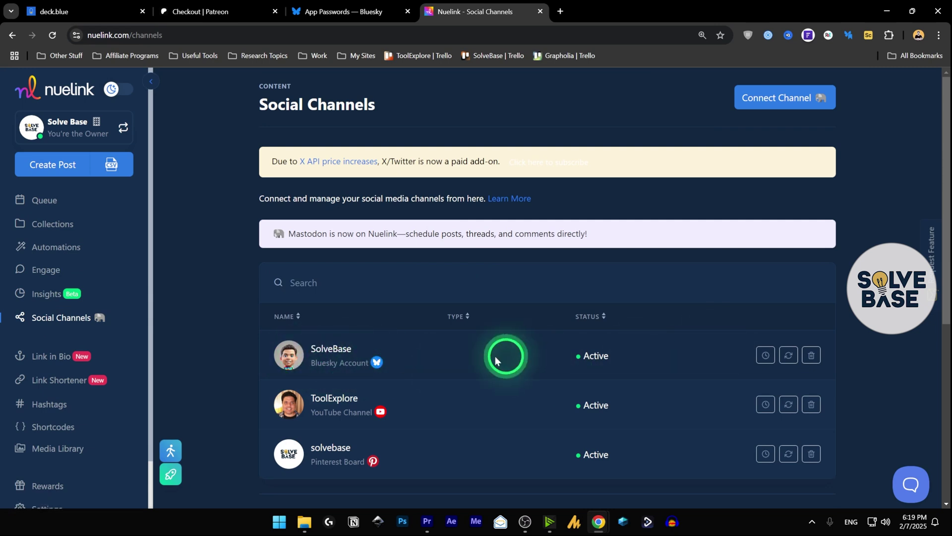
pyautogui.click(72, 167)
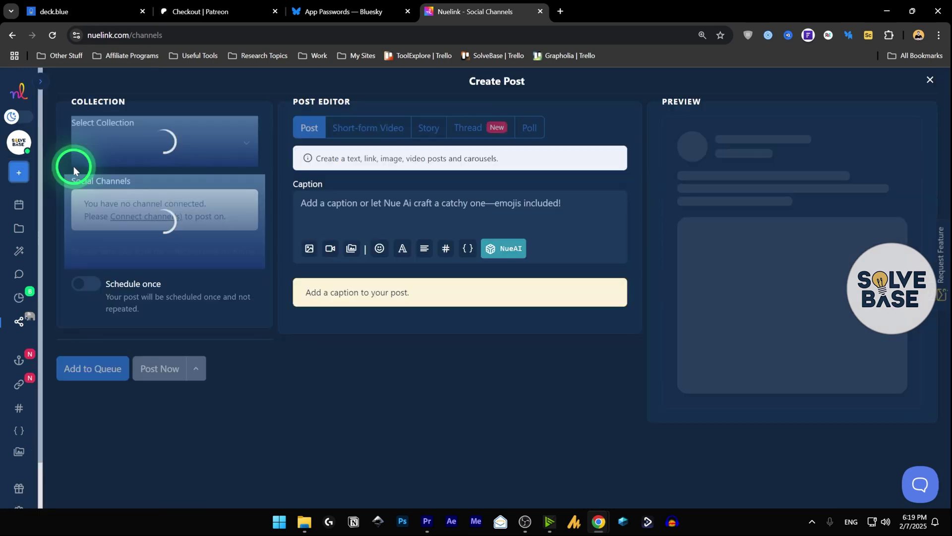
pyautogui.click(370, 129)
pyautogui.click(468, 128)
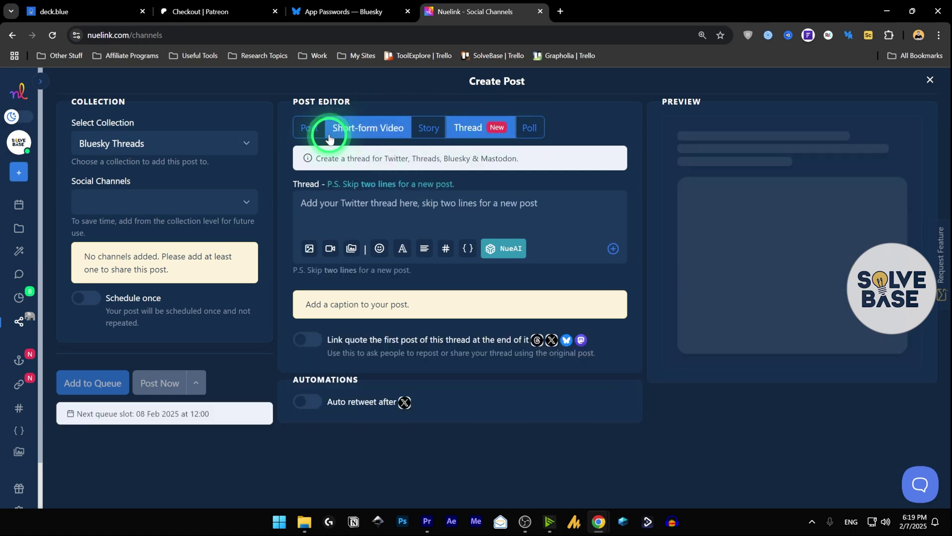
pyautogui.click(311, 132)
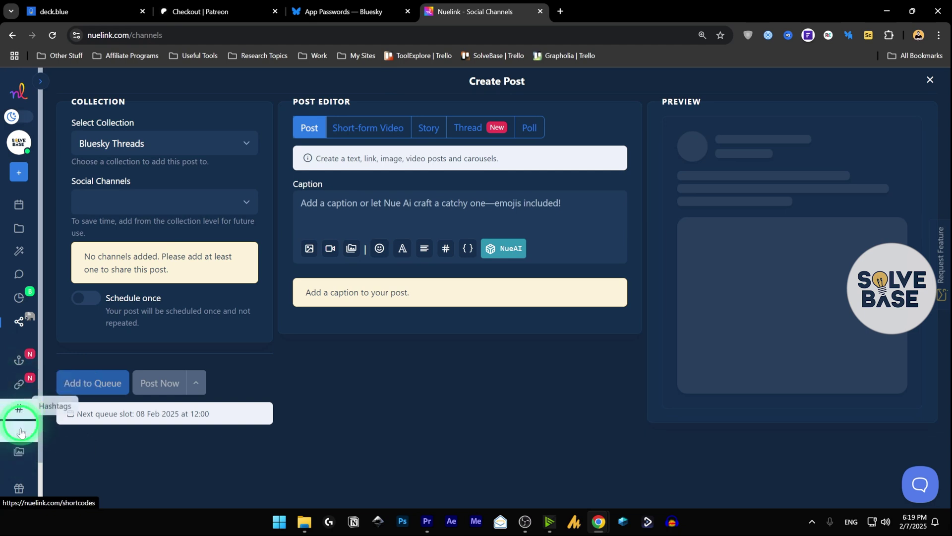
pyautogui.click(540, 11)
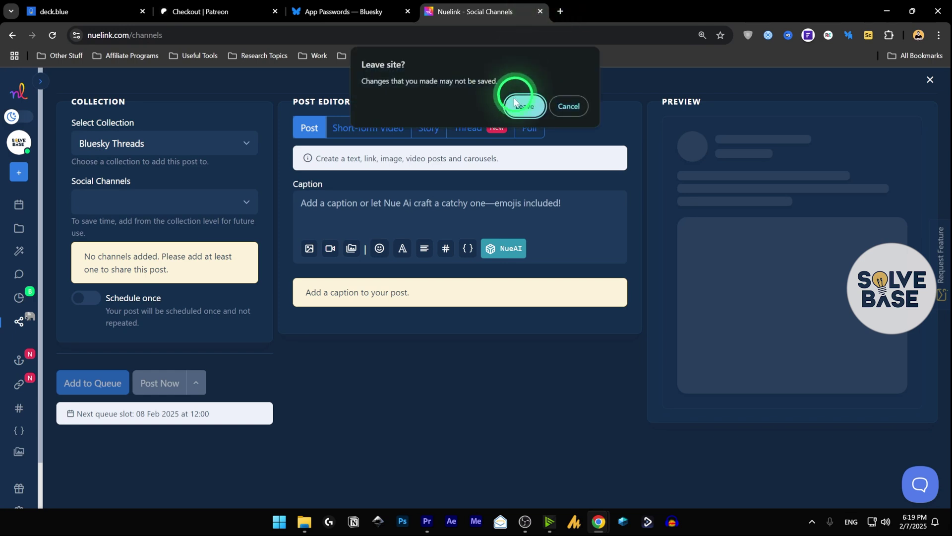
pyautogui.click(521, 110)
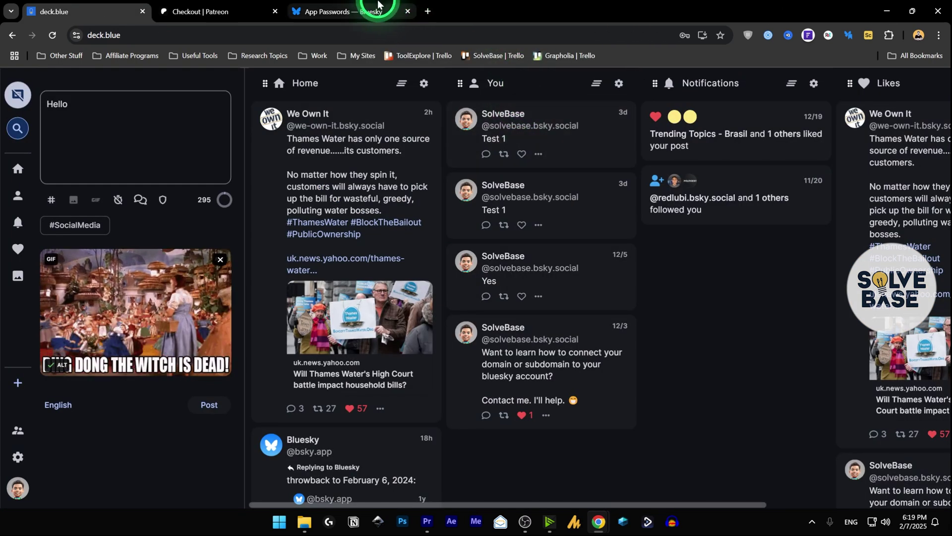
# Check the draft's reply restrictions, trying Nobody before returning to Everybody, and view the content warning options without choosing one
pyautogui.moveTo(378, 4)
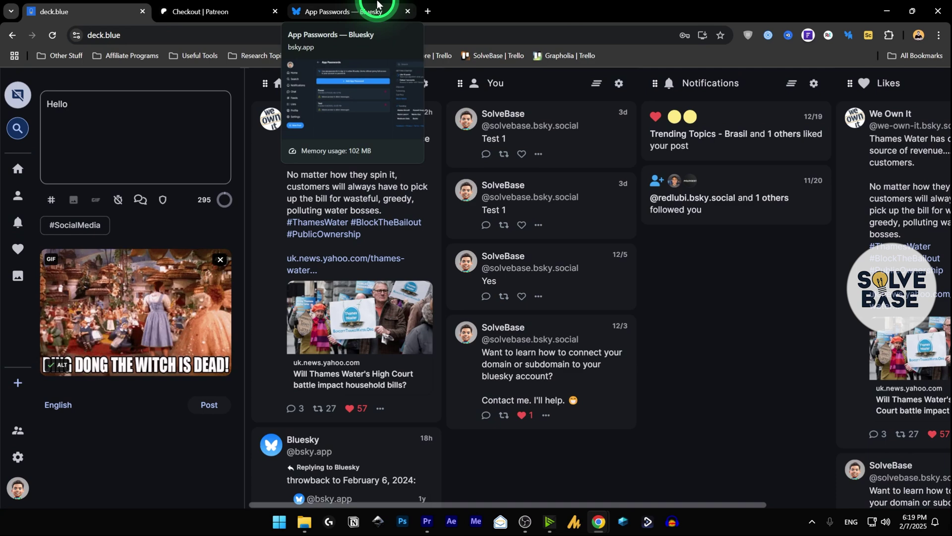
pyautogui.click(140, 202)
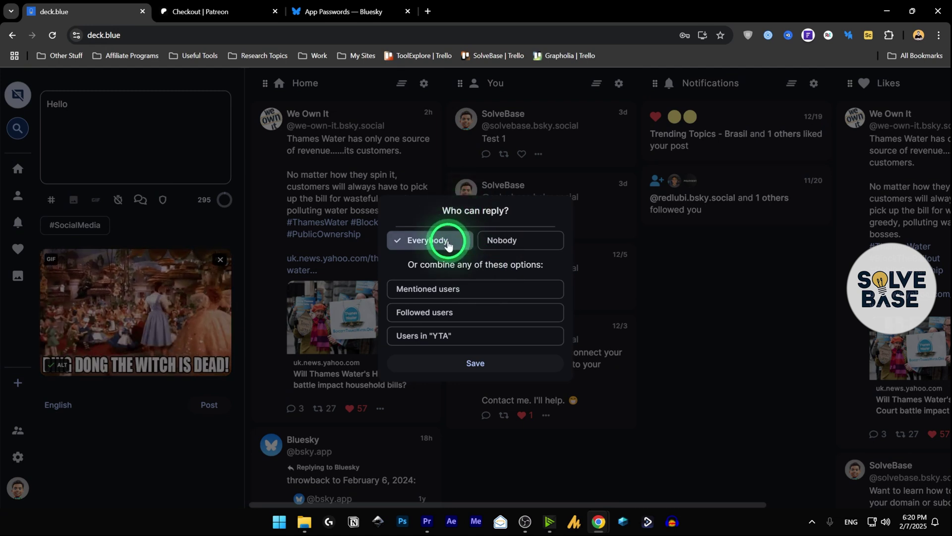
pyautogui.click(513, 247)
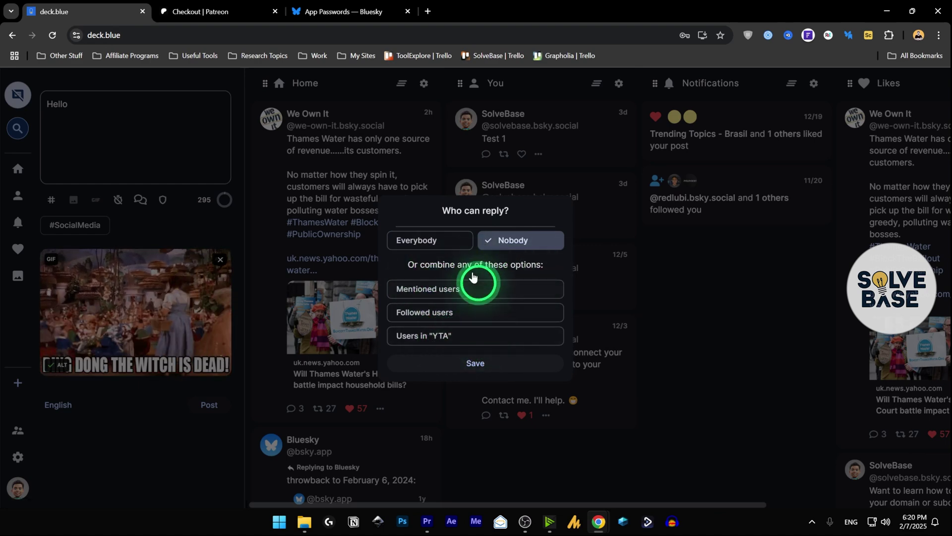
pyautogui.click(416, 240)
pyautogui.click(163, 200)
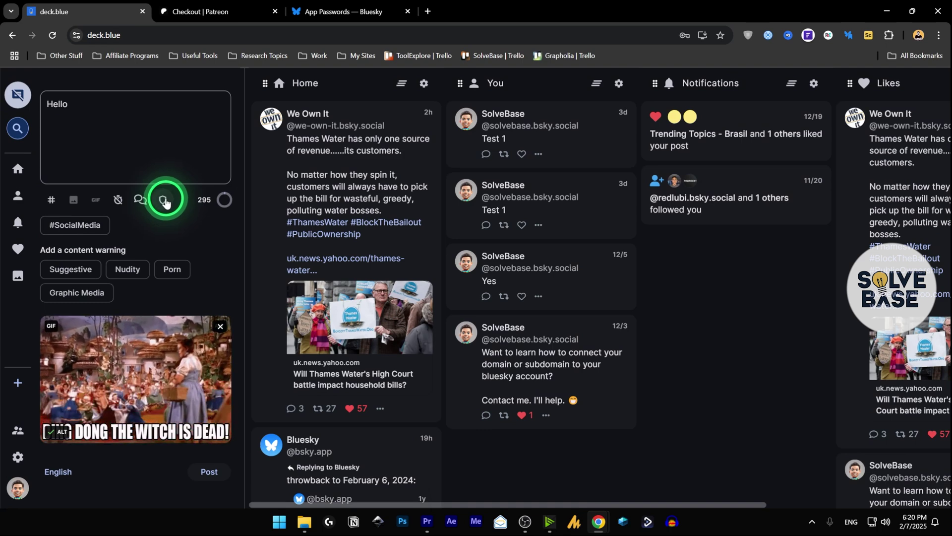
pyautogui.click(163, 200)
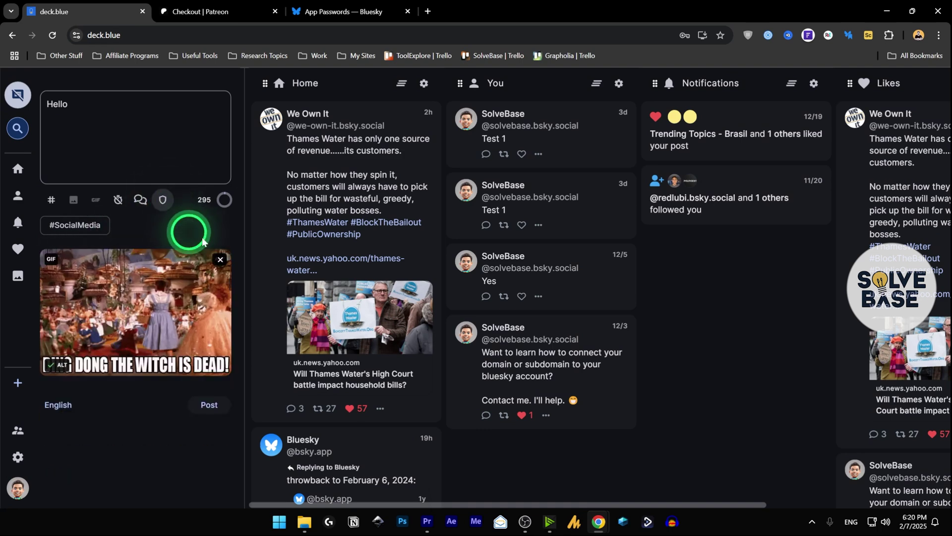
# Review the draft's language choices and try adding Japanese alongside English
pyautogui.click(60, 405)
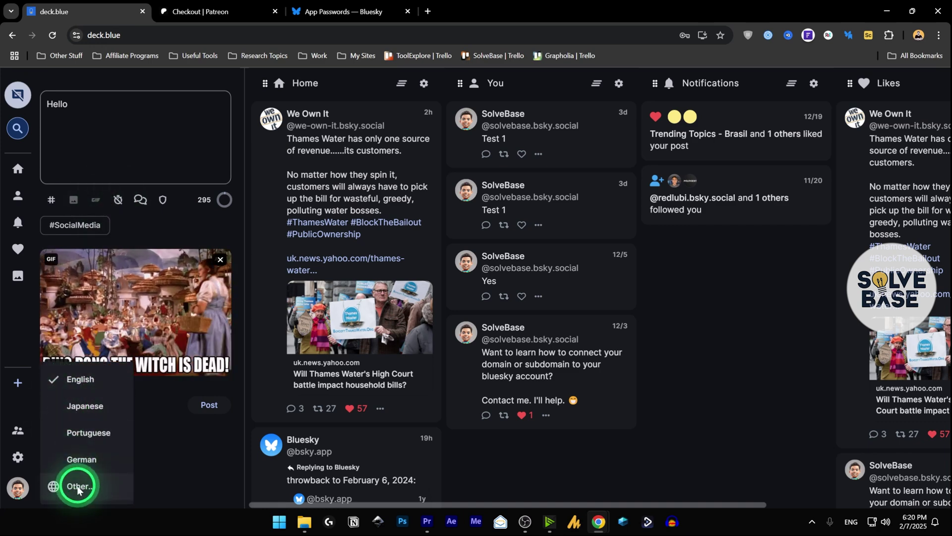
pyautogui.click(155, 451)
pyautogui.click(39, 103)
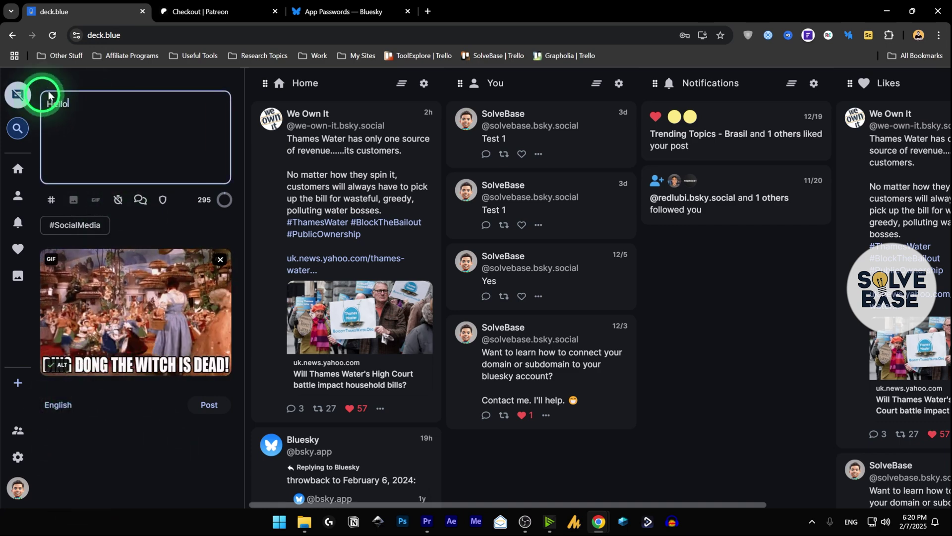
pyautogui.moveTo(78, 105); pyautogui.dragTo(42, 105)
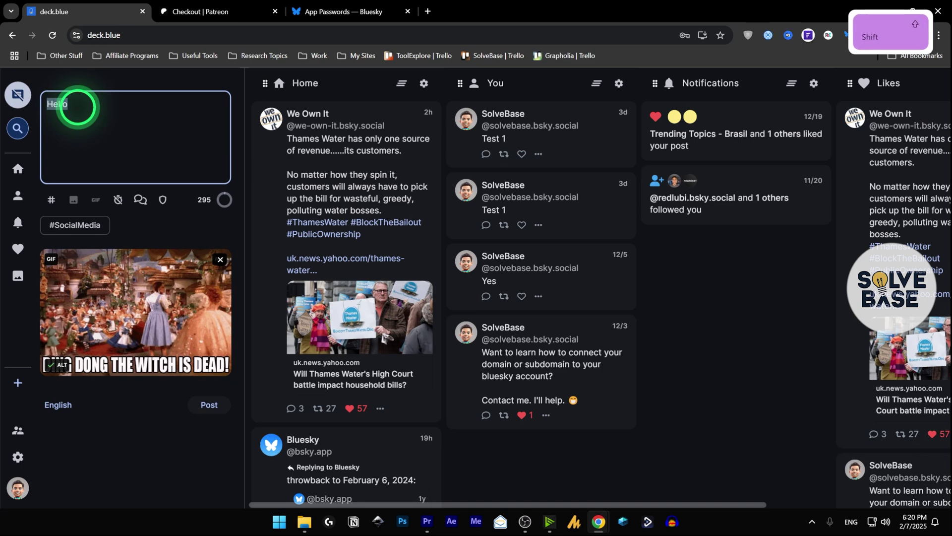
pyautogui.click(60, 405)
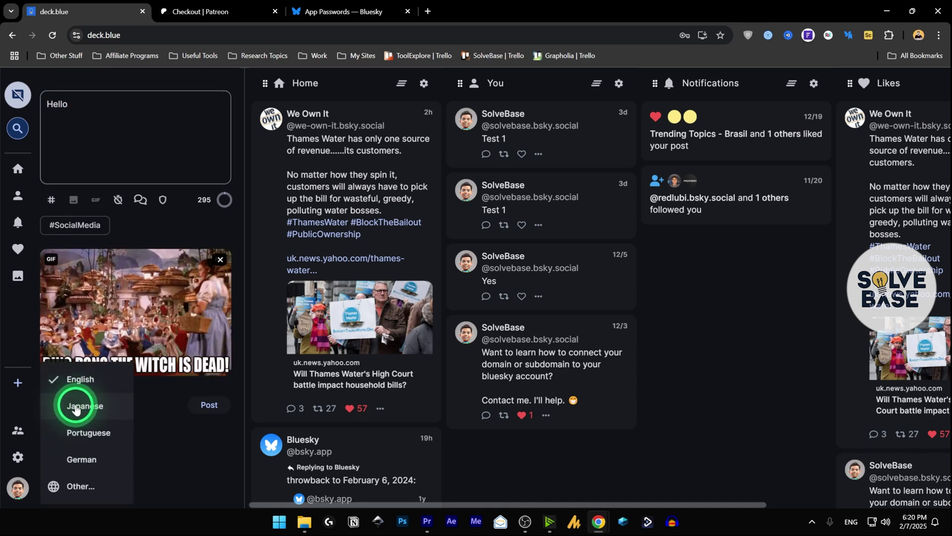
pyautogui.click(82, 406)
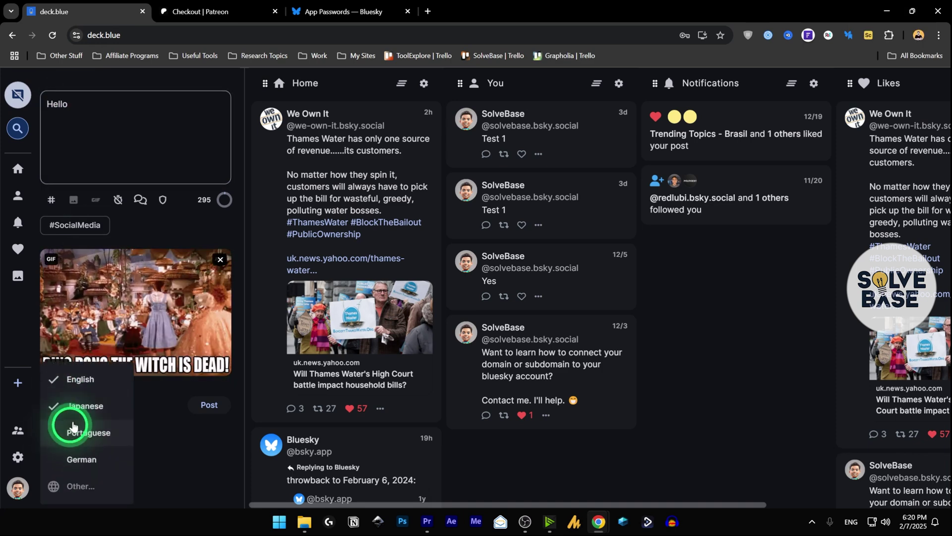
pyautogui.click(216, 411)
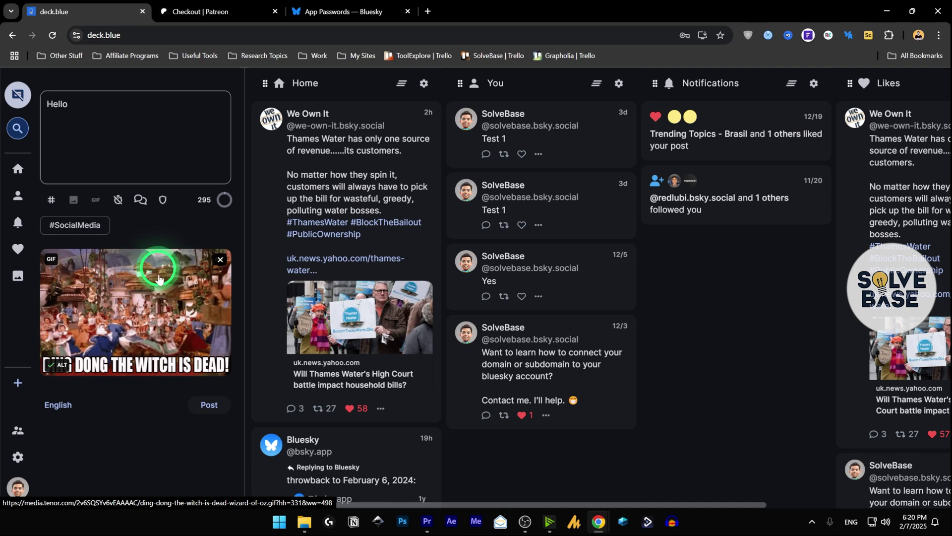
# View the attached GIF's alt text and return to the draft without saving changes
pyautogui.click(61, 367)
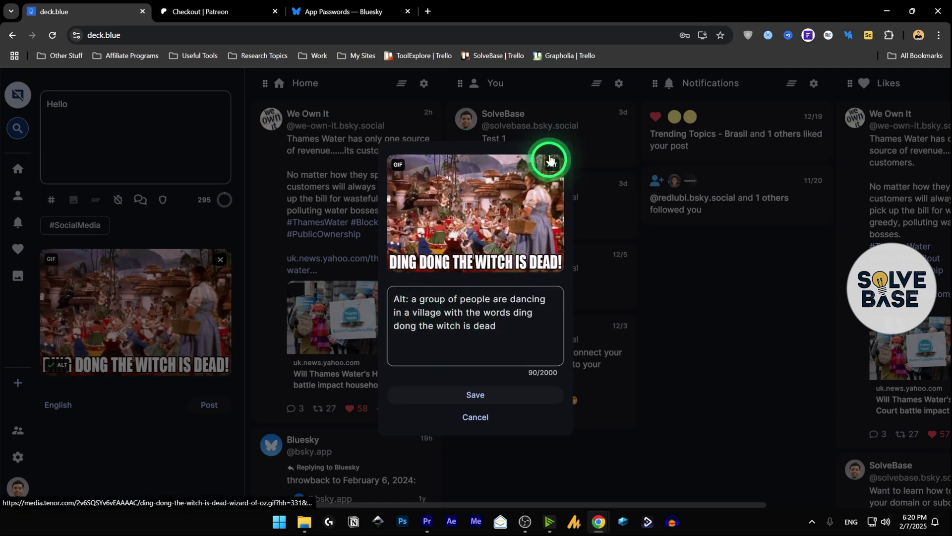
pyautogui.click(197, 240)
pyautogui.click(212, 407)
pyautogui.click(17, 176)
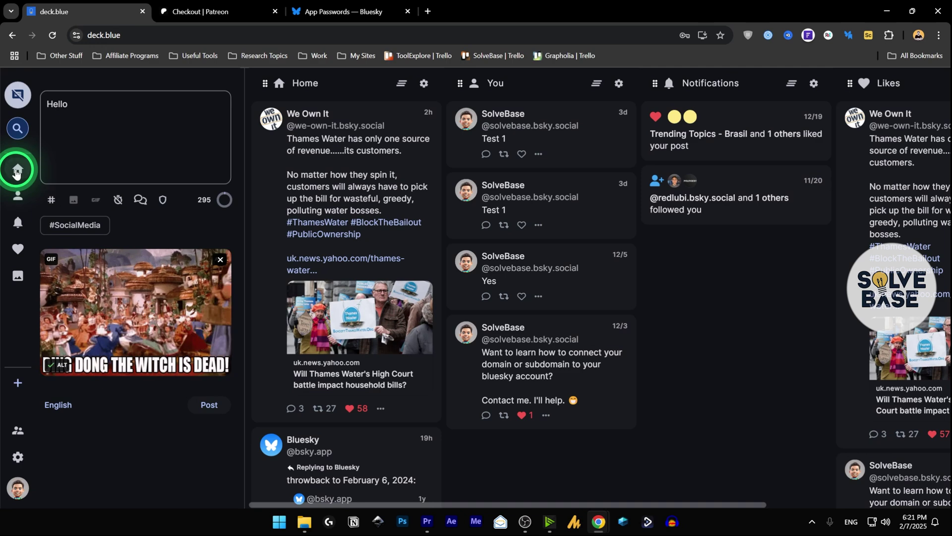
# Preview the trending topic Alaska Aircraft from the search and add it as a column
pyautogui.click(18, 132)
pyautogui.click(113, 135)
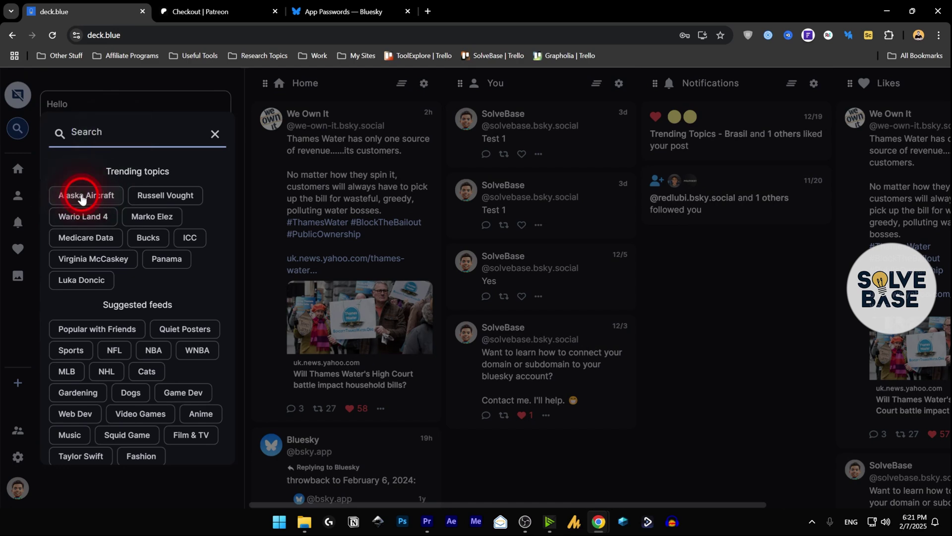
pyautogui.click(82, 197)
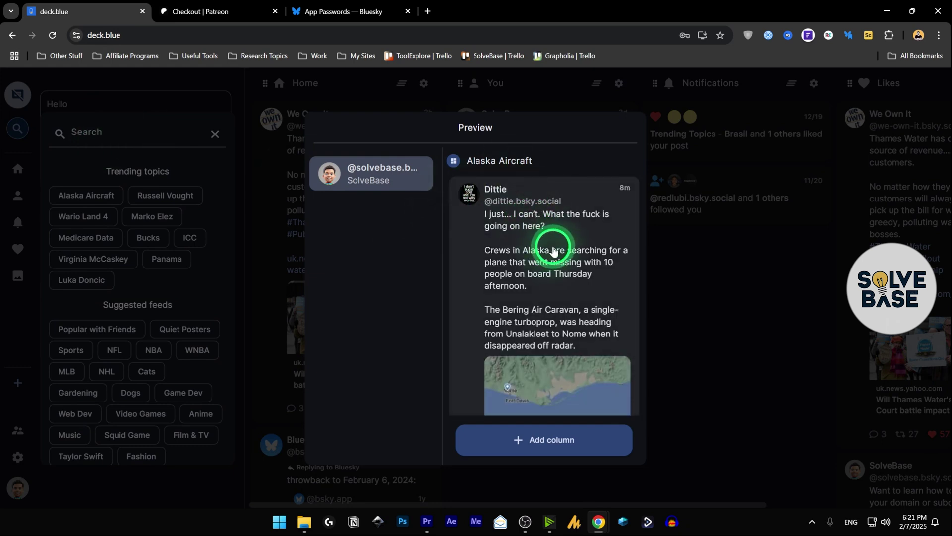
pyautogui.scroll(-6, 553, 253)
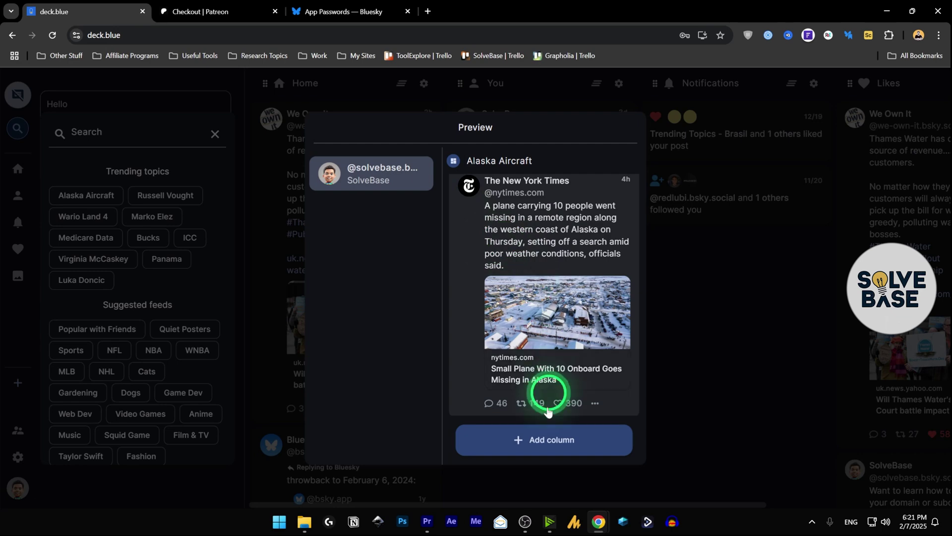
pyautogui.click(540, 440)
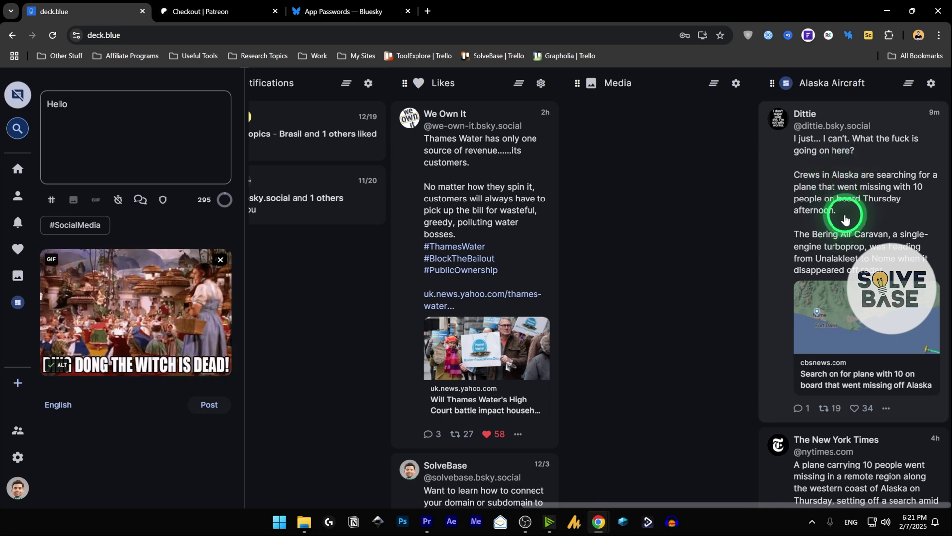
pyautogui.moveTo(949, 134); pyautogui.dragTo(940, 132)
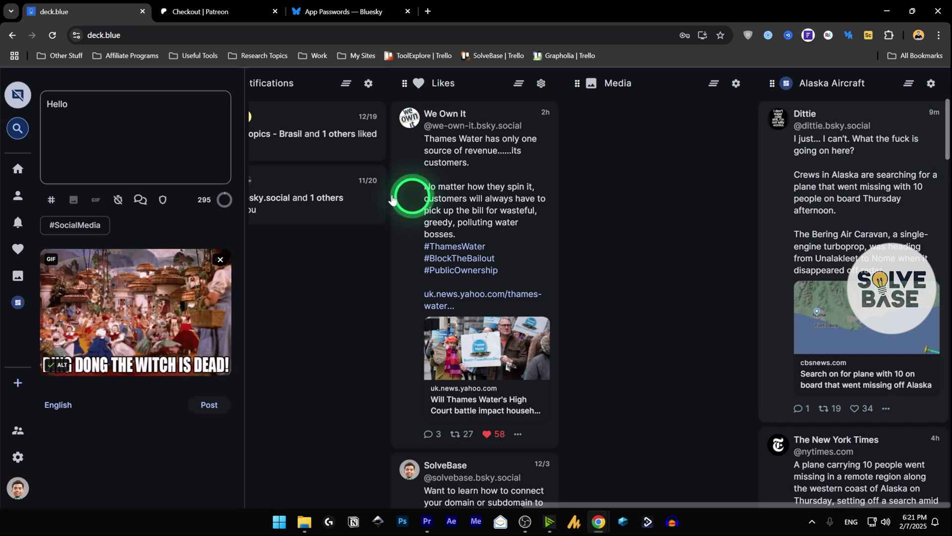
# Jump through the Home, You, Notifications and Likes columns
pyautogui.click(19, 165)
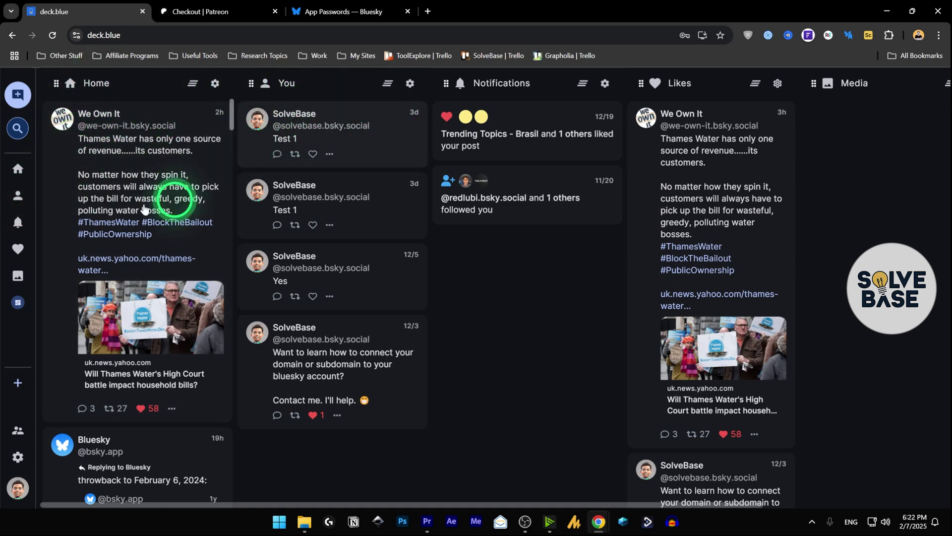
pyautogui.click(19, 194)
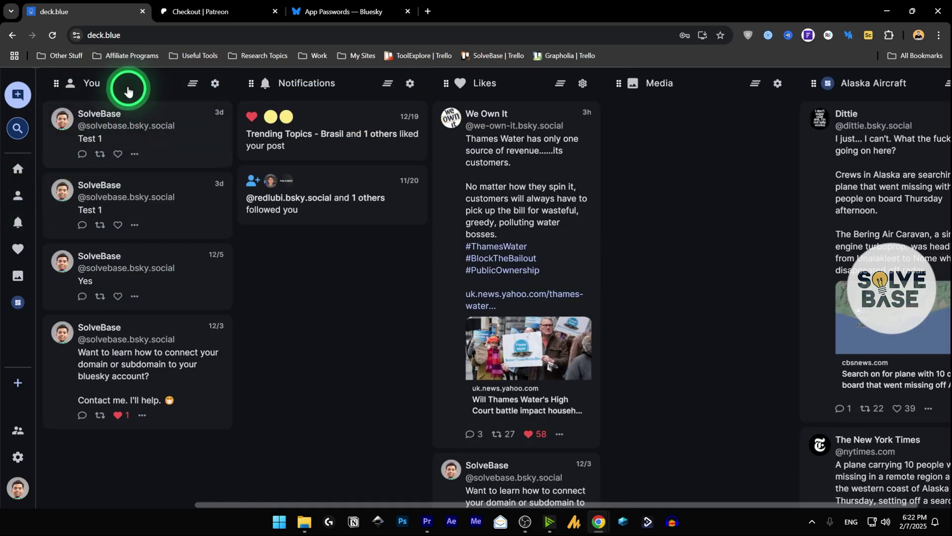
pyautogui.click(18, 224)
pyautogui.click(20, 247)
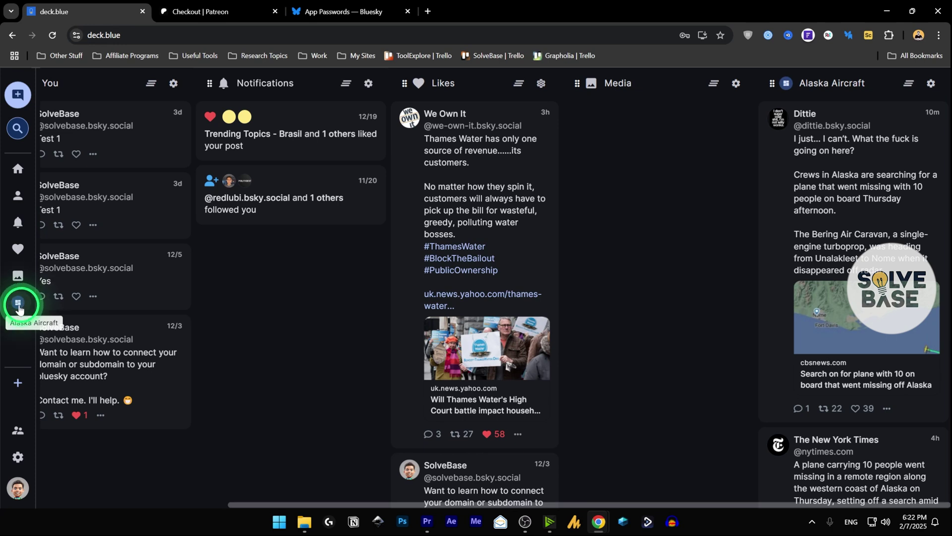
# Move the Alaska Aircraft column to between the You and Notifications columns
pyautogui.moveTo(19, 308); pyautogui.dragTo(27, 290)
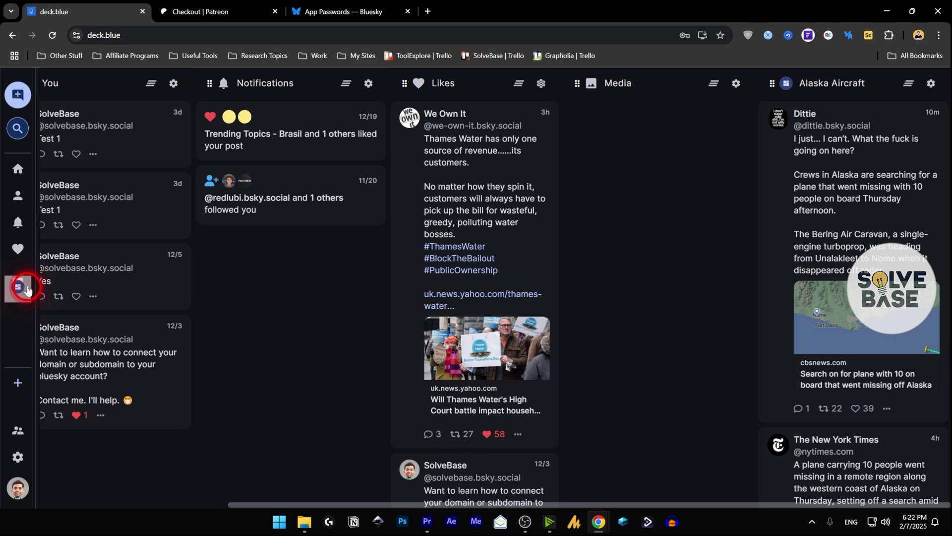
pyautogui.moveTo(28, 225); pyautogui.dragTo(21, 213)
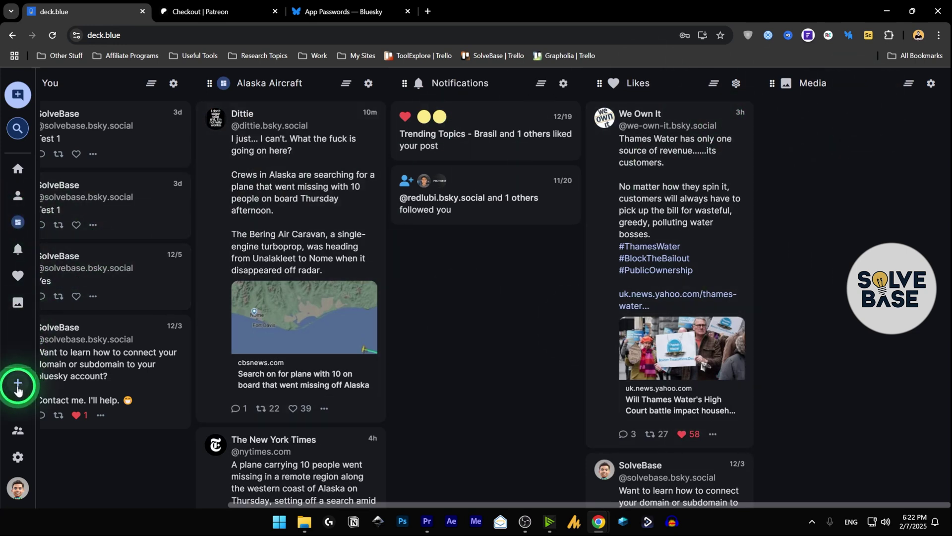
# Add a Chat column to the deck
pyautogui.click(18, 387)
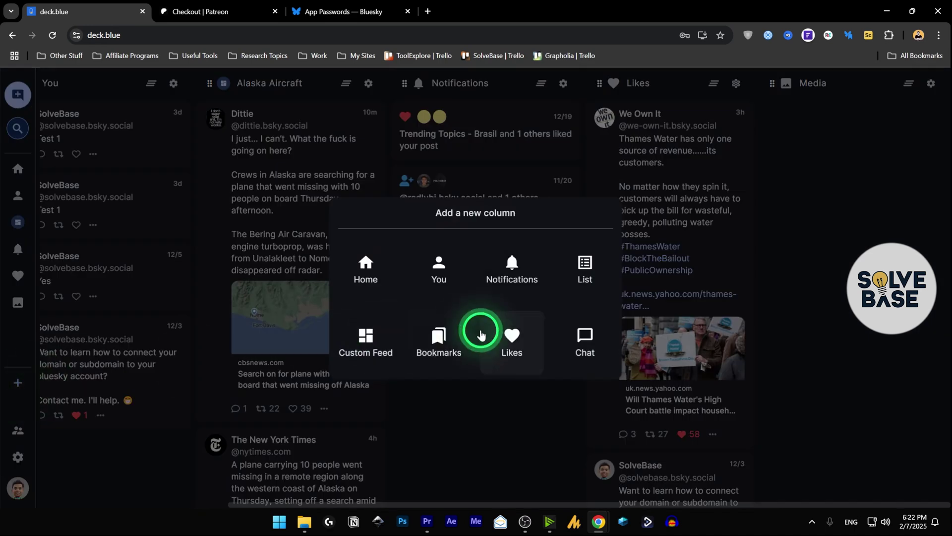
pyautogui.click(240, 206)
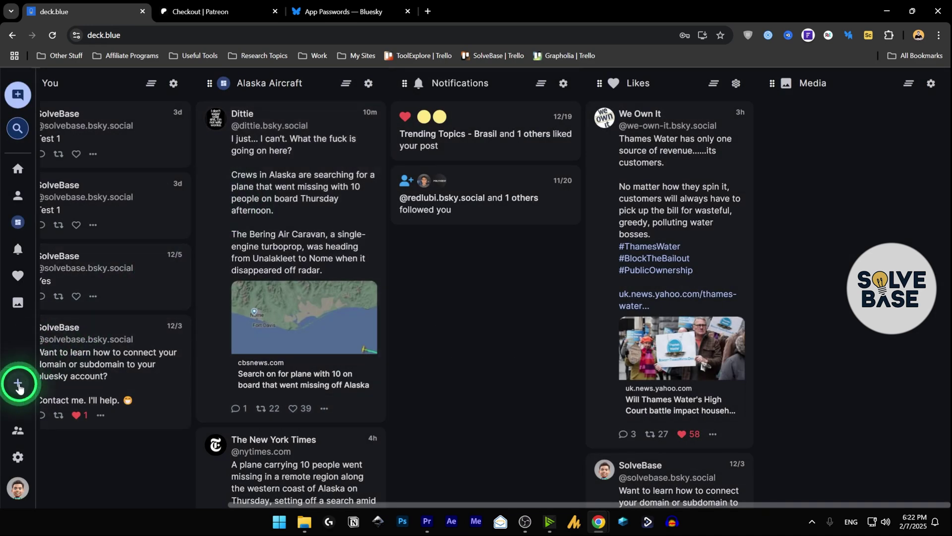
pyautogui.click(18, 384)
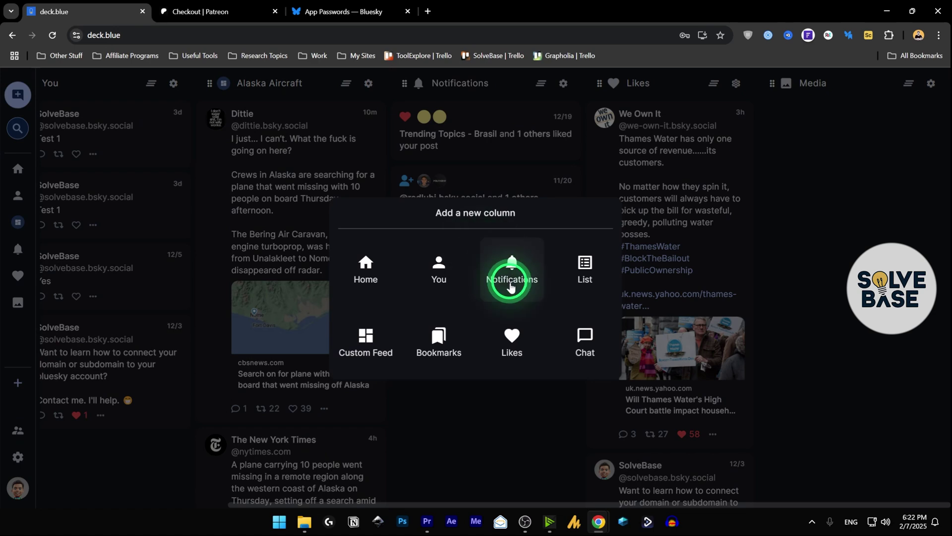
pyautogui.click(586, 341)
pyautogui.click(527, 446)
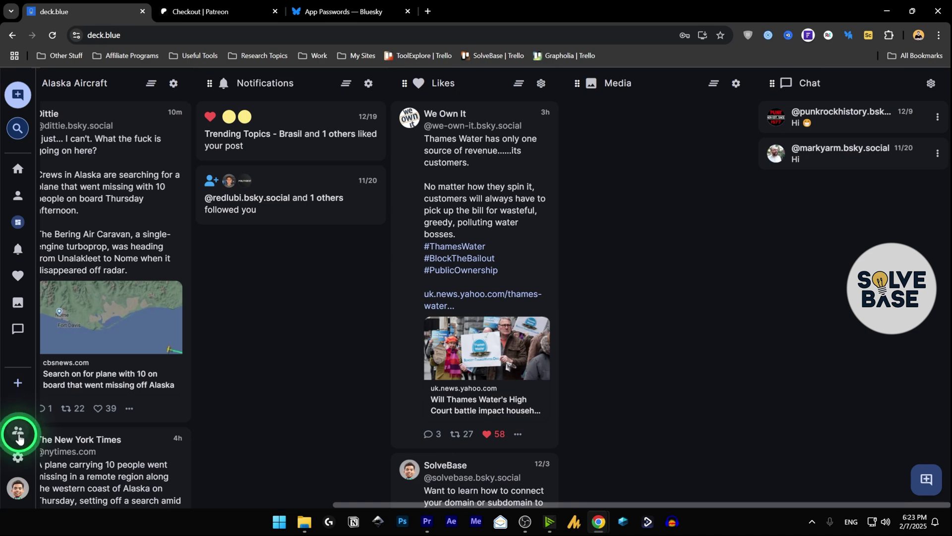
# View the form for adding another account, with its username and App Password fields, and close the account manager without adding one
pyautogui.click(18, 434)
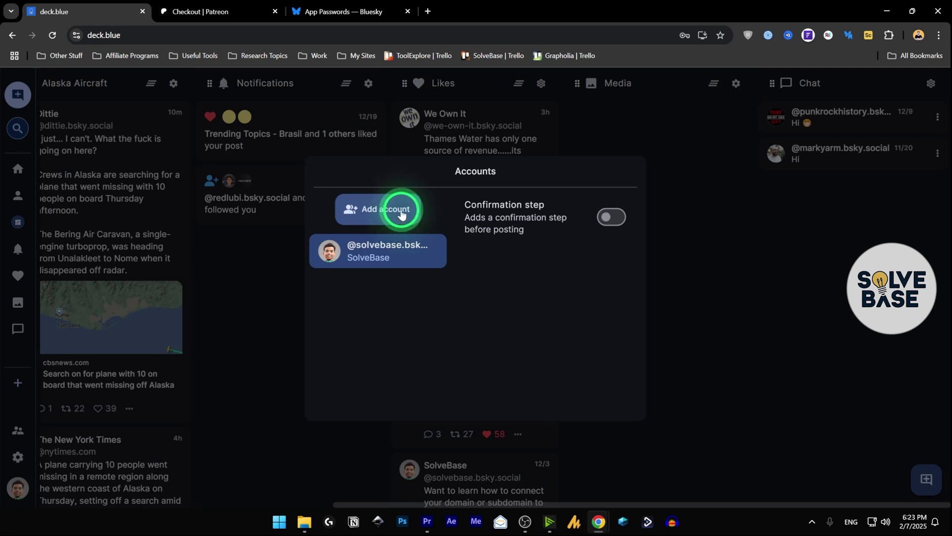
pyautogui.click(376, 210)
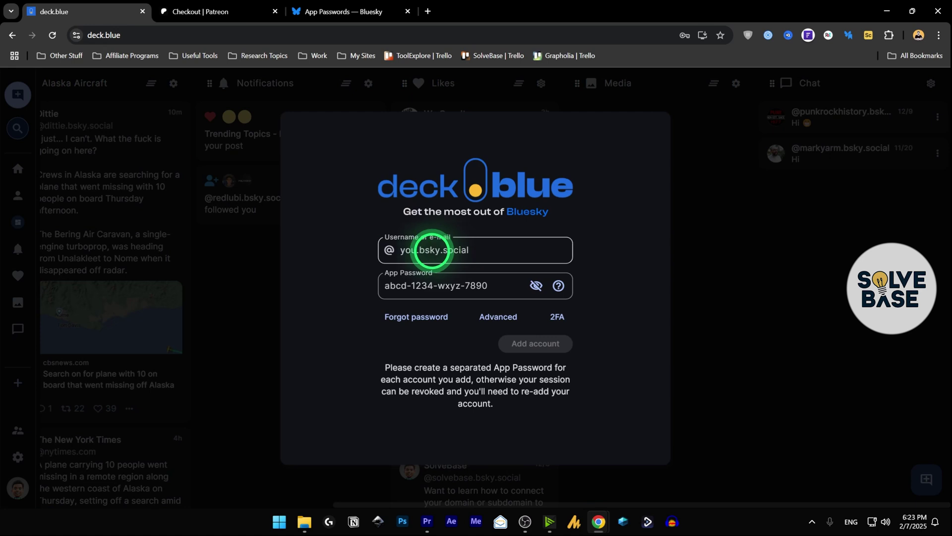
pyautogui.click(426, 286)
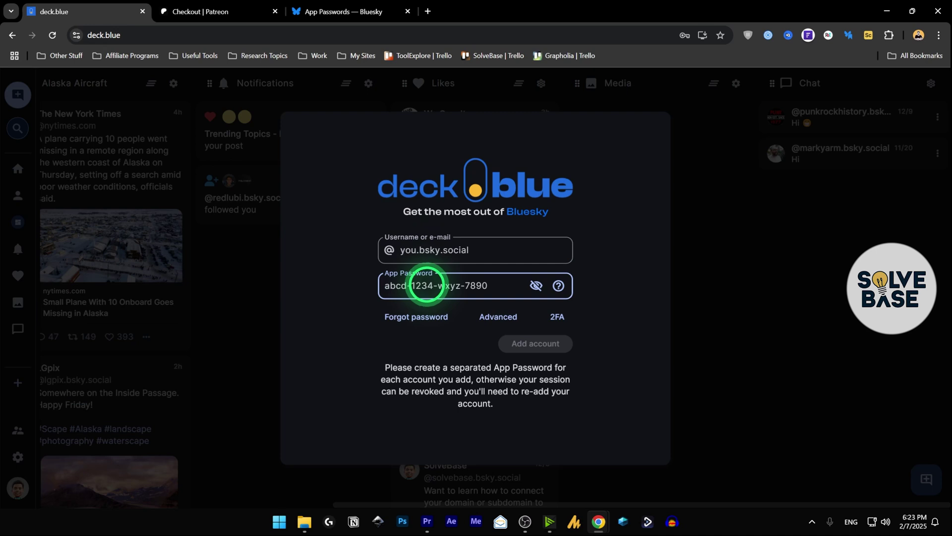
pyautogui.click(530, 344)
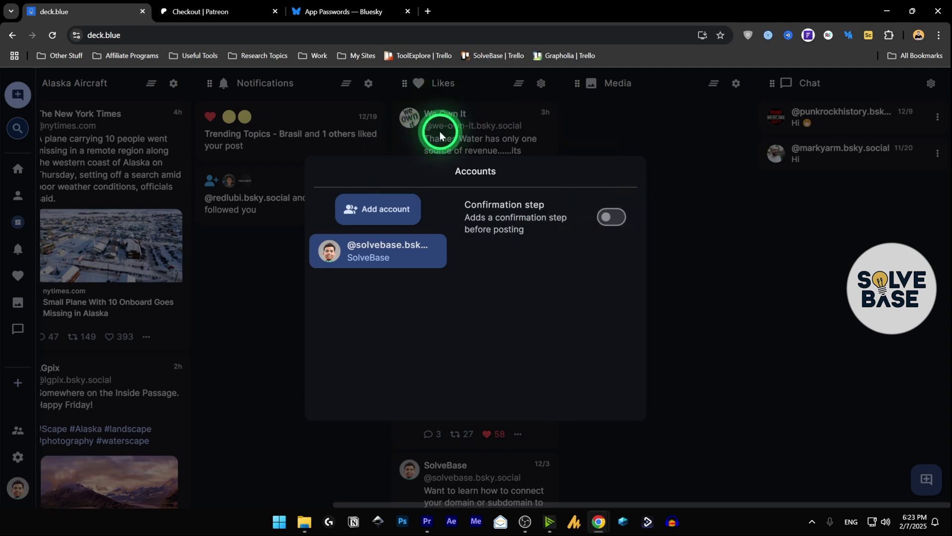
pyautogui.click(385, 138)
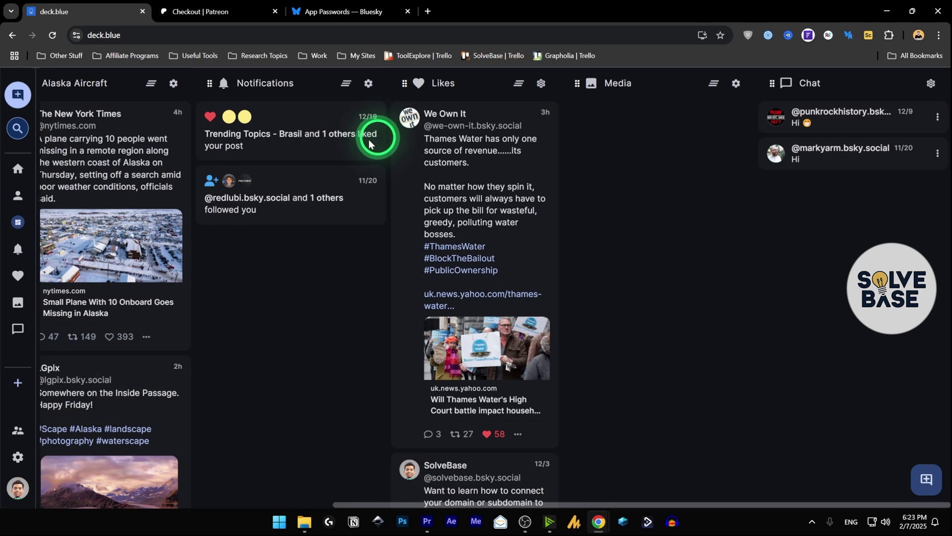
# Add a Bookmarks column to the deck from the general settings
pyautogui.click(17, 455)
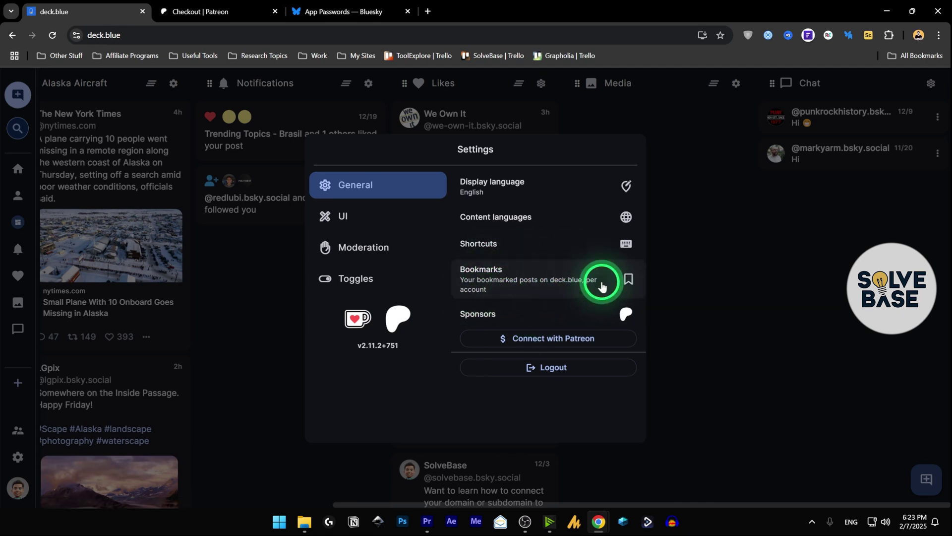
pyautogui.click(600, 274)
pyautogui.click(543, 436)
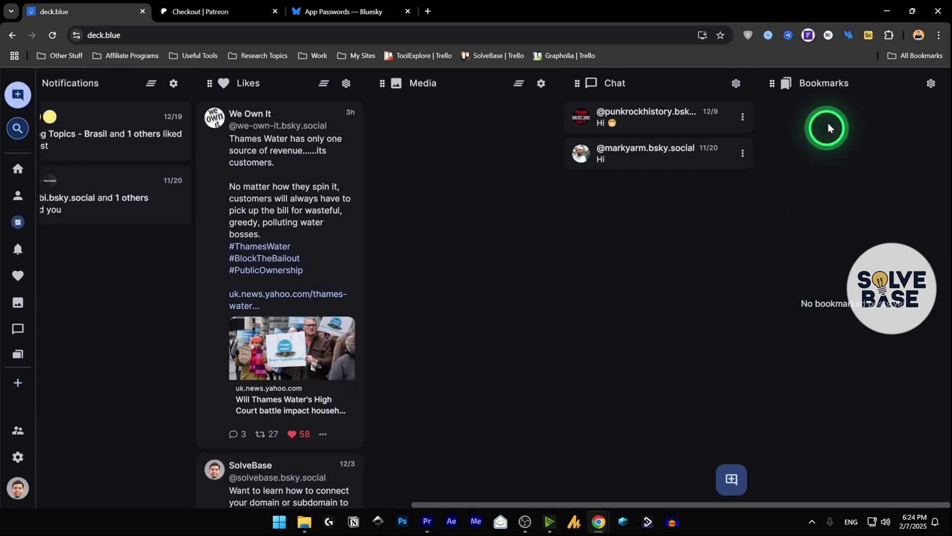
# Bookmark the We Own It post about Thames Water in the Home column and go to the Bookmarks column
pyautogui.click(191, 184)
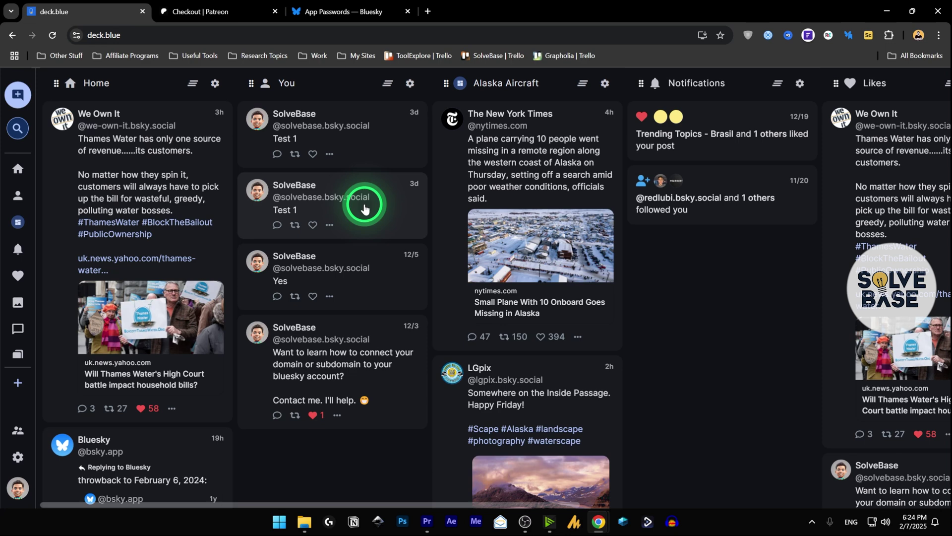
pyautogui.click(131, 164)
pyautogui.scroll(-2, 127, 287)
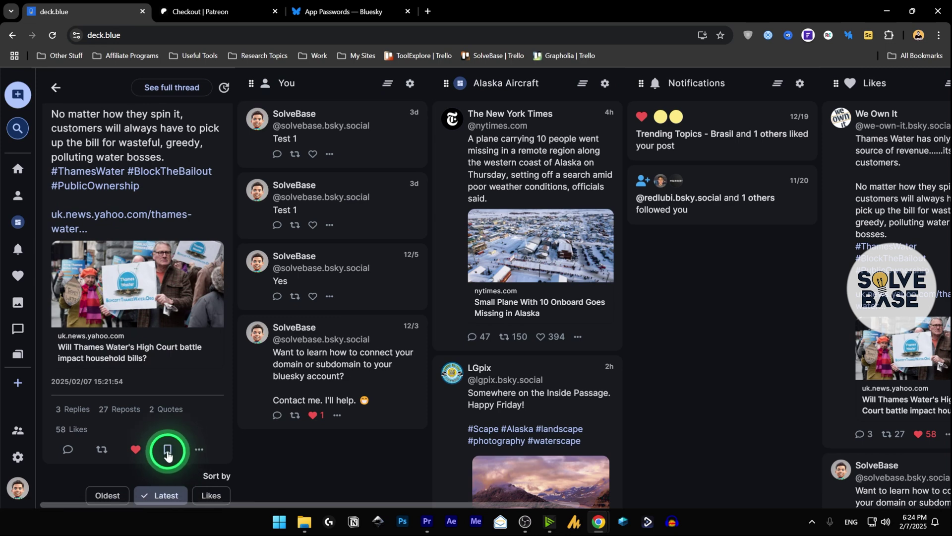
pyautogui.moveTo(327, 504); pyautogui.dragTo(701, 505)
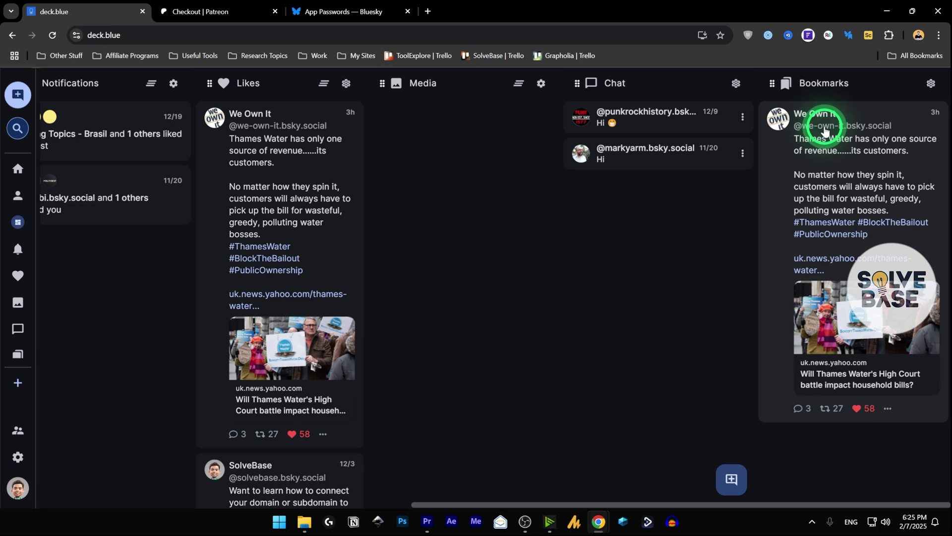
# Open the Thames Water post in the Bookmarks column, toggle its bookmark, and return to the column
pyautogui.click(863, 141)
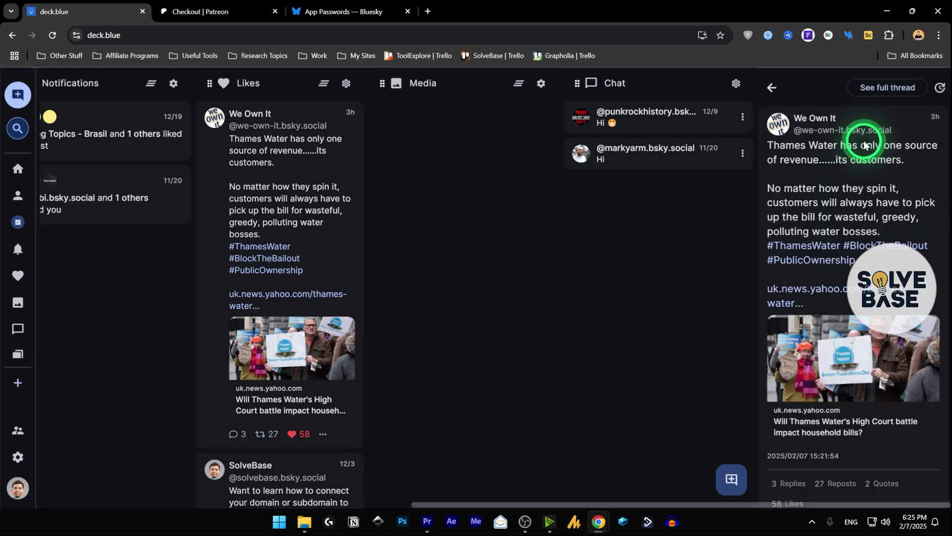
pyautogui.scroll(-1, 878, 267)
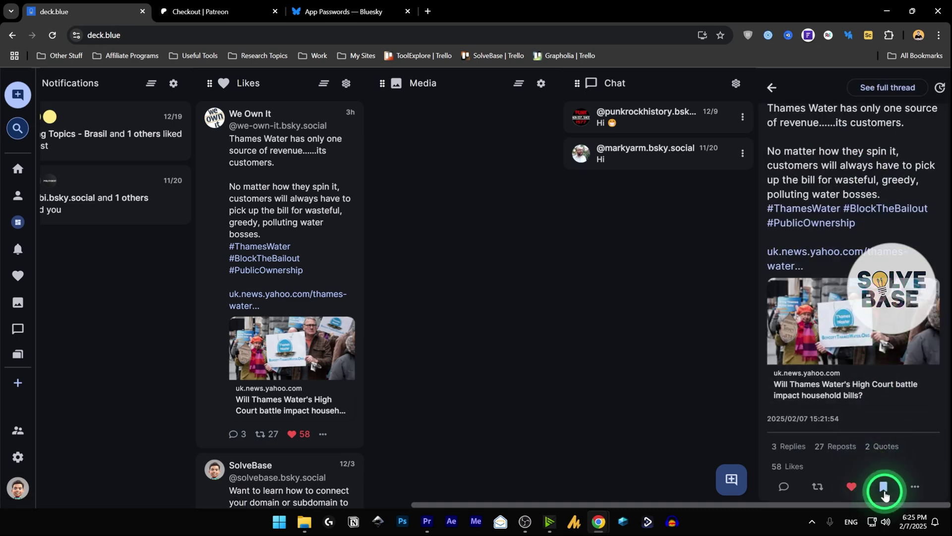
pyautogui.click(882, 488)
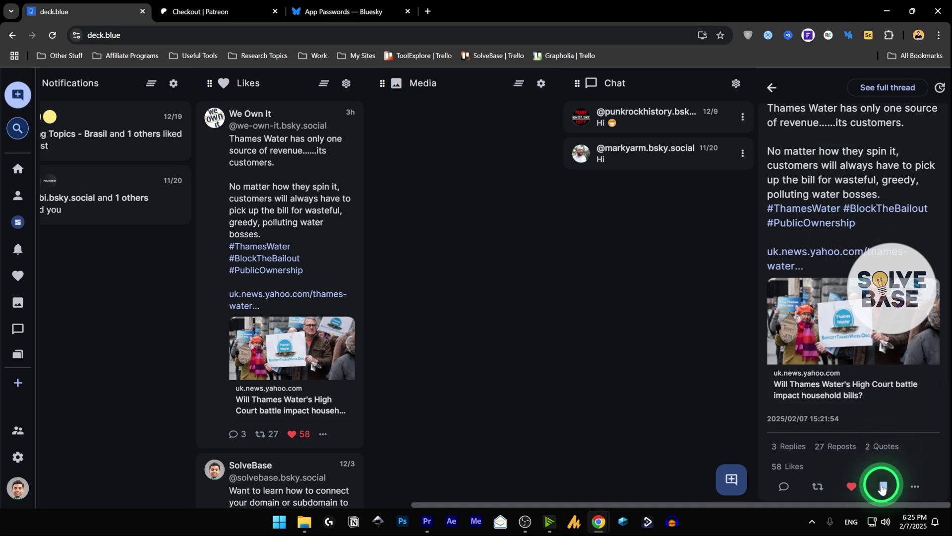
pyautogui.click(771, 88)
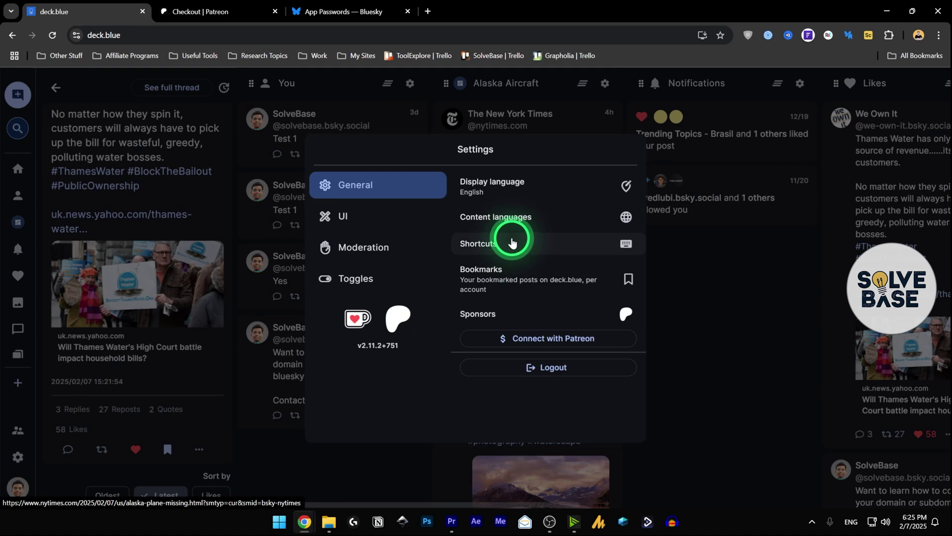
# Review the list of keyboard shortcuts and return to the general settings
pyautogui.click(506, 246)
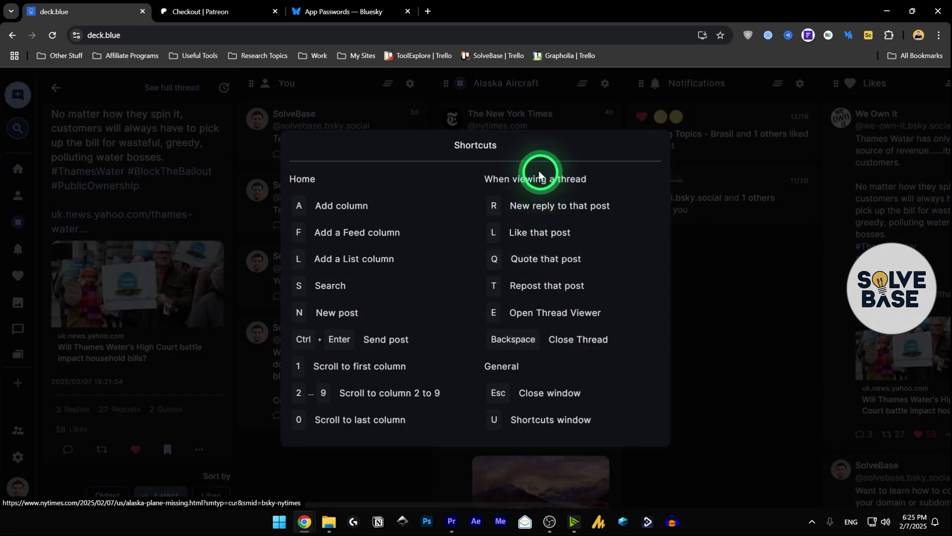
pyautogui.click(727, 180)
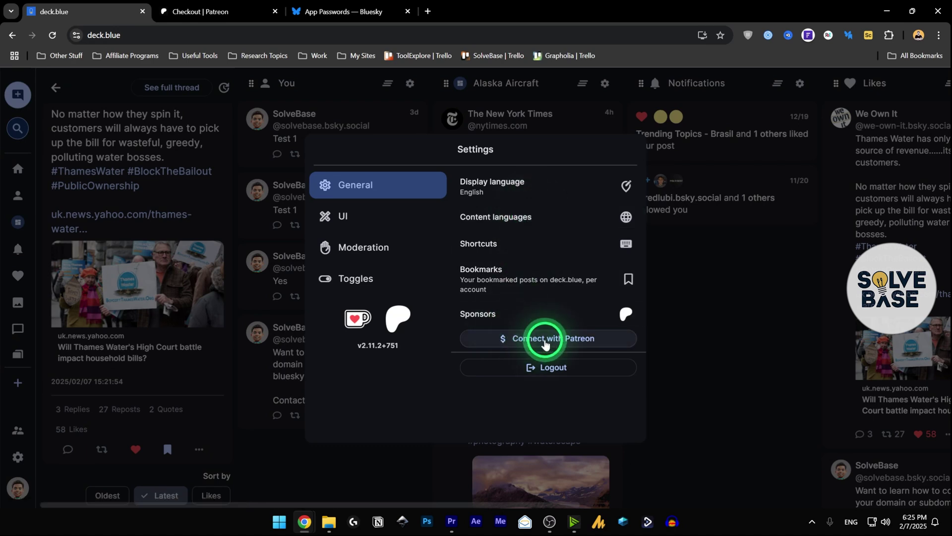
# Compare the deck.blue membership tiers on Patreon with the Connect with Patreon setting, and return to the deck.blue settings
pyautogui.click(201, 11)
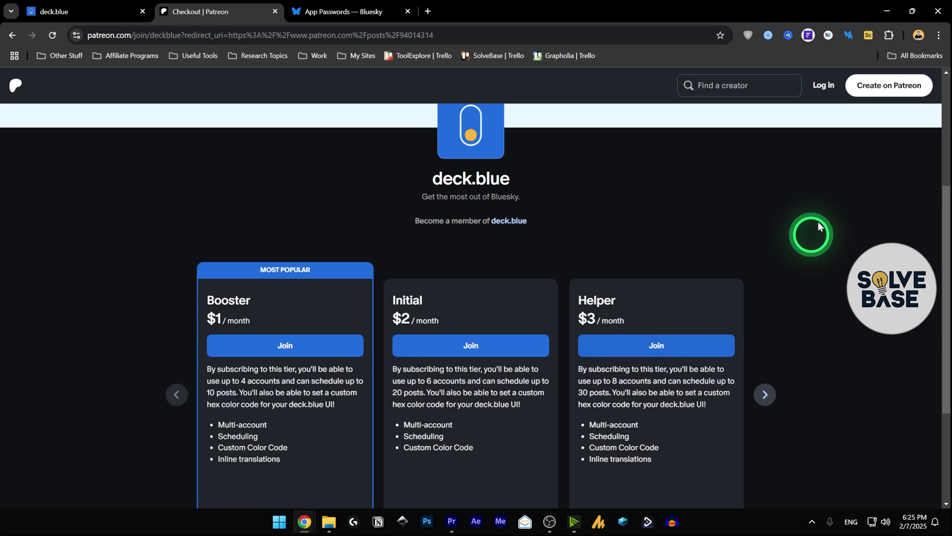
pyautogui.click(84, 11)
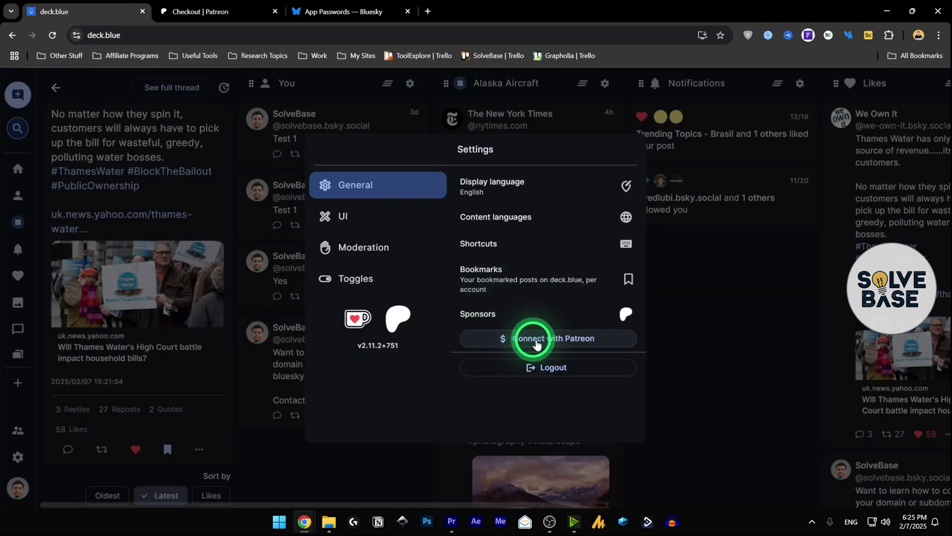
pyautogui.click(193, 5)
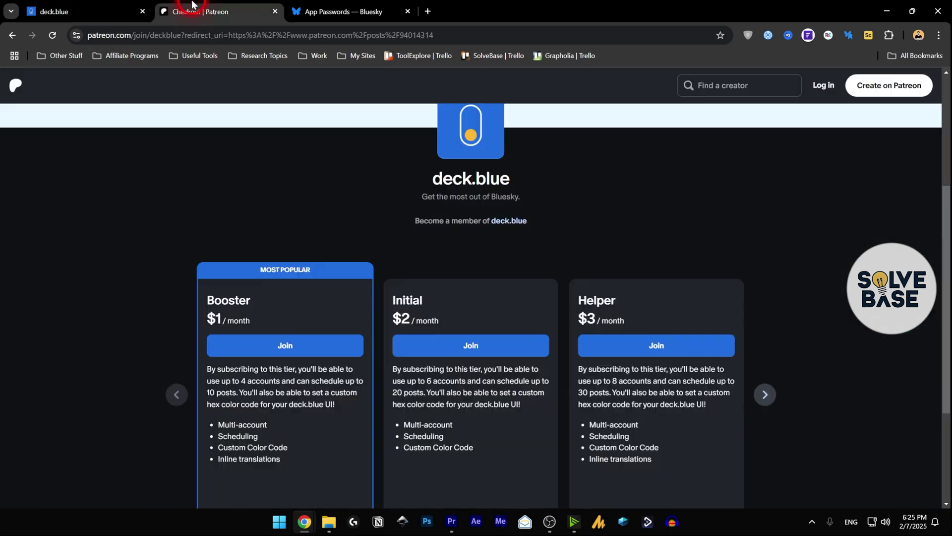
pyautogui.click(84, 6)
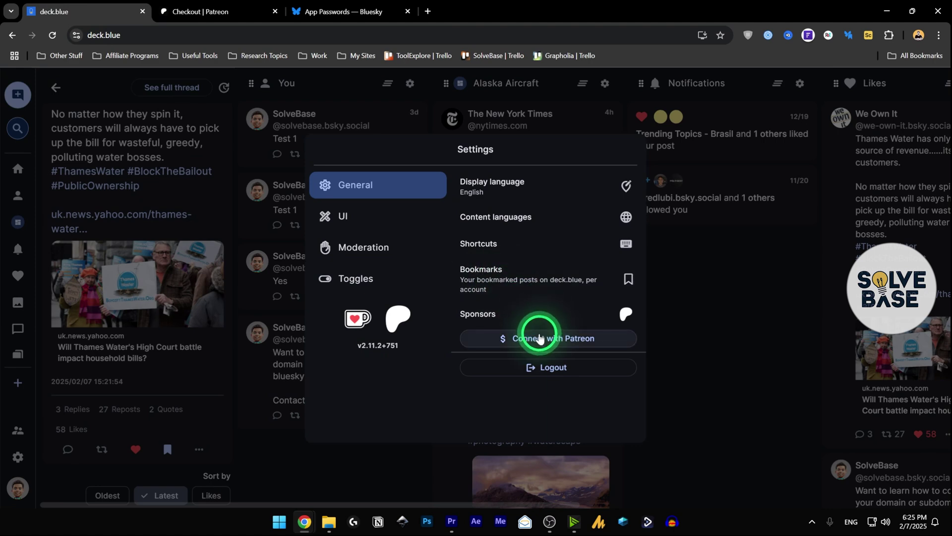
pyautogui.click(191, 10)
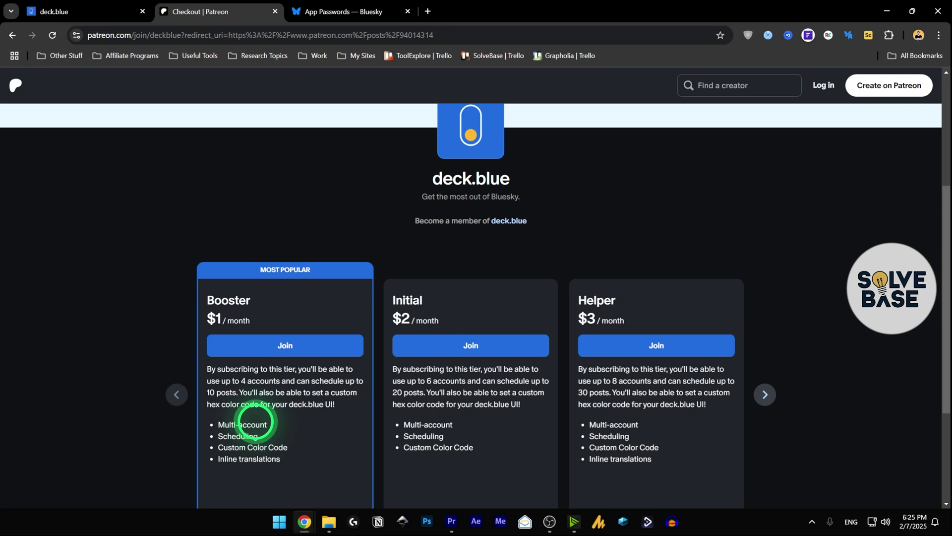
pyautogui.click(84, 11)
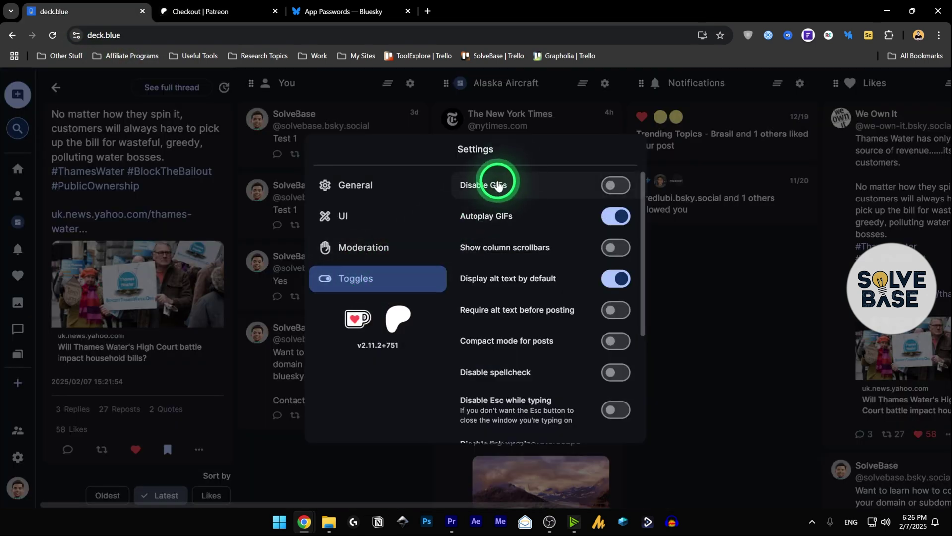
# Examine the available toggles in the settings, from GIF and alt text options to link warnings and notification volume
pyautogui.scroll(-3, 527, 312)
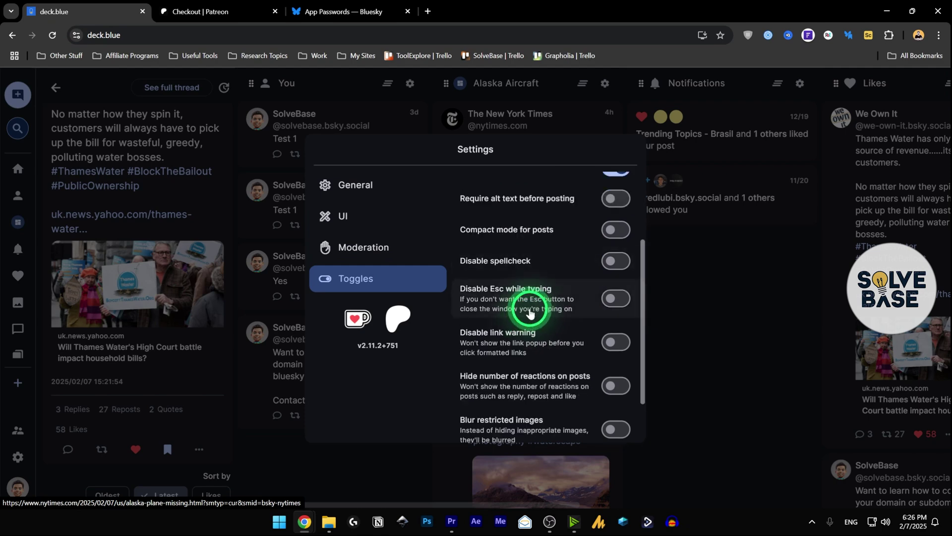
pyautogui.scroll(3, 528, 311)
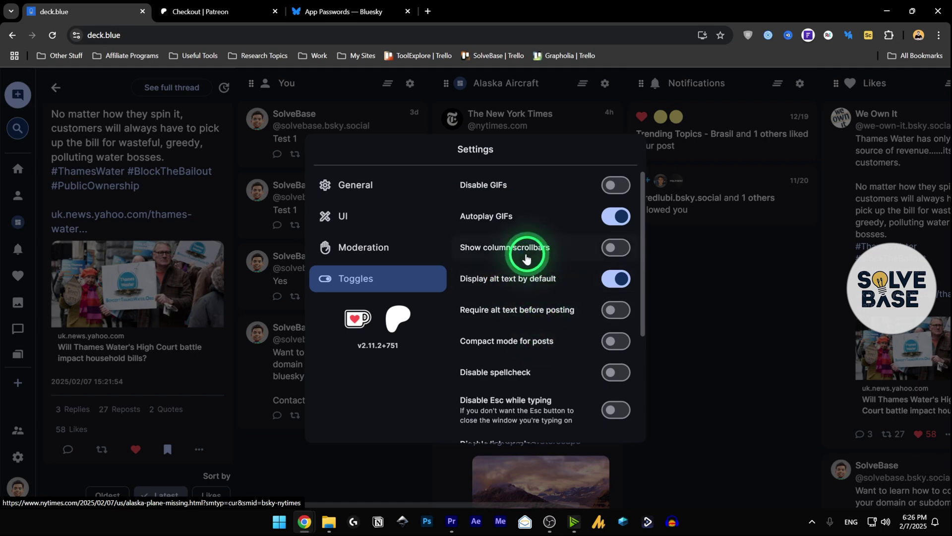
pyautogui.scroll(-2, 535, 307)
pyautogui.scroll(-3, 537, 305)
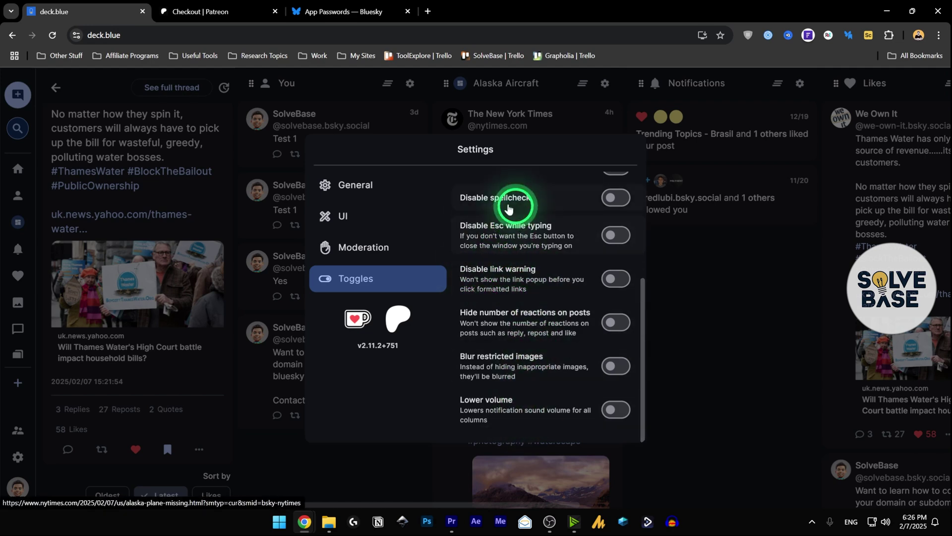
pyautogui.scroll(1, 510, 324)
pyautogui.scroll(1, 510, 324)
# Review the moderation options and the UI options for column size, font size and theme, and return to the general settings
pyautogui.click(363, 256)
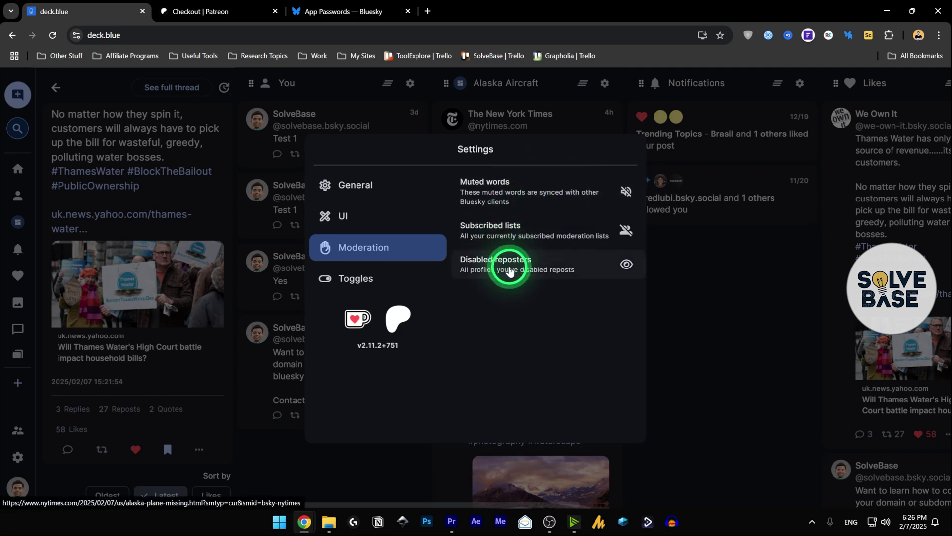
pyautogui.click(350, 214)
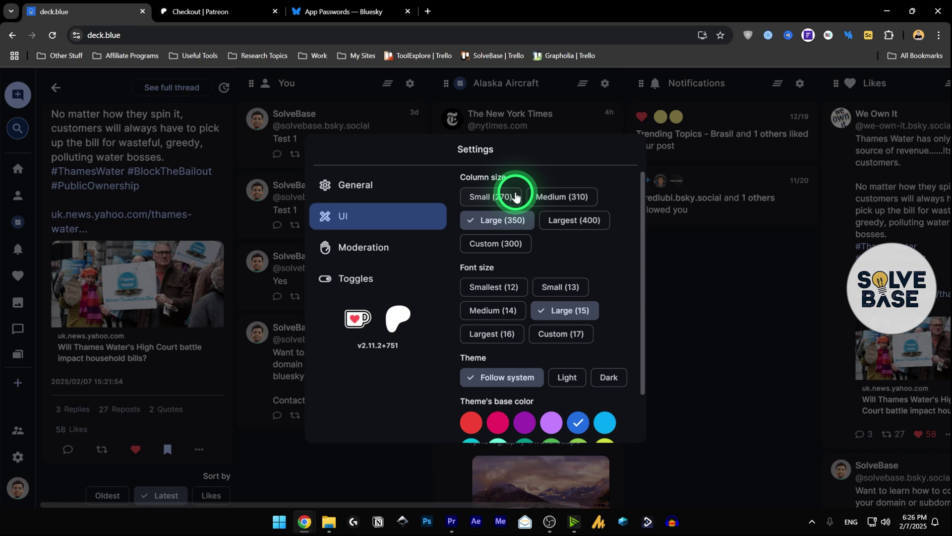
pyautogui.scroll(-3, 587, 263)
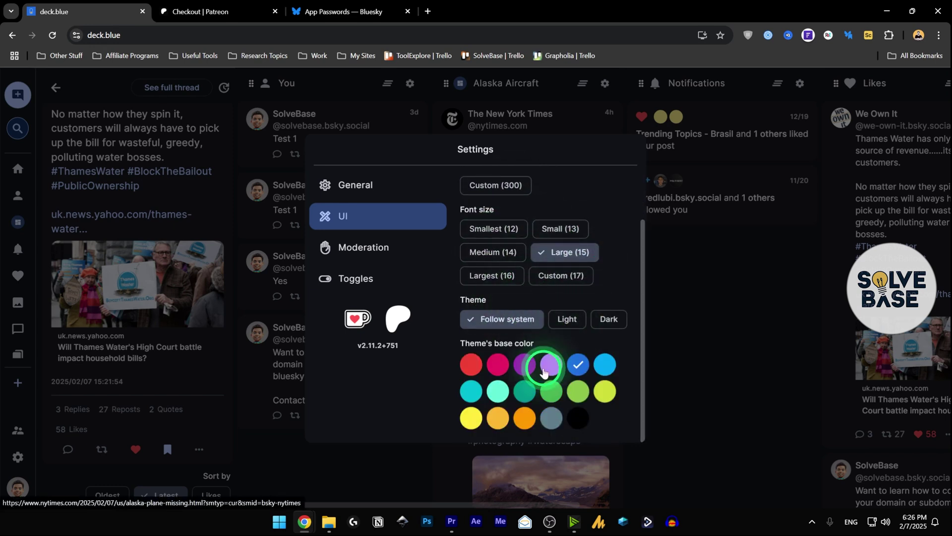
pyautogui.click(377, 192)
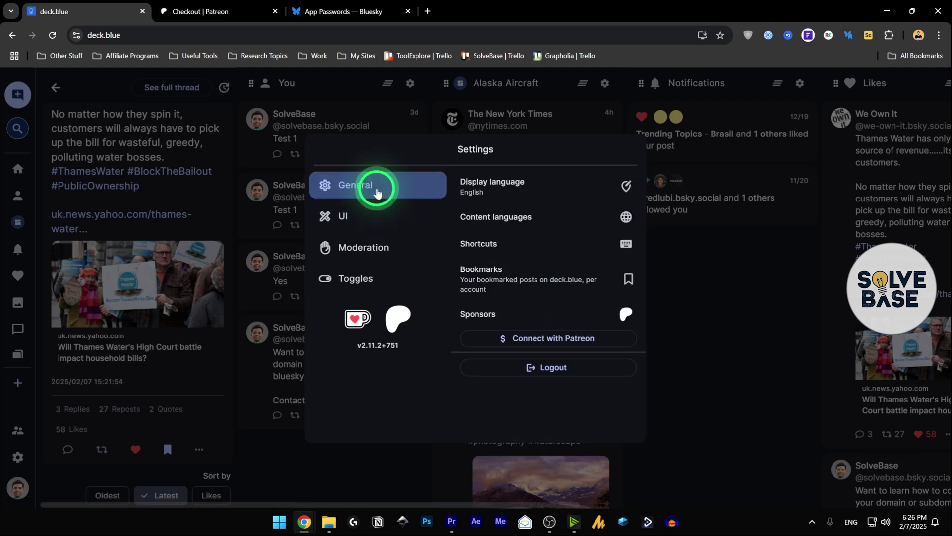
# Try out several base colors for the theme in the UI settings and choose the lime yellow one
pyautogui.click(351, 216)
pyautogui.click(551, 423)
pyautogui.click(527, 427)
pyautogui.scroll(-2, 527, 422)
pyautogui.click(551, 385)
pyautogui.click(497, 386)
pyautogui.click(471, 391)
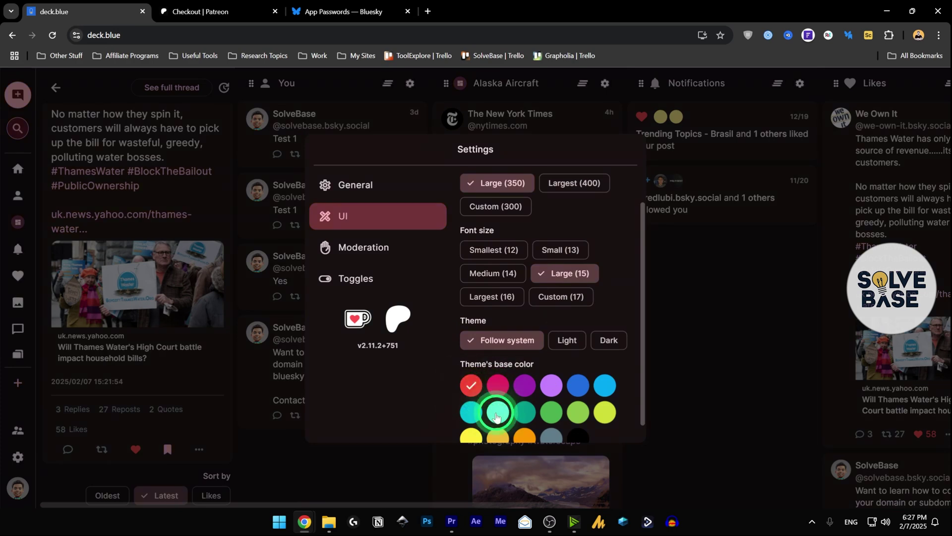
pyautogui.click(524, 411)
pyautogui.click(553, 418)
pyautogui.click(582, 390)
pyautogui.click(609, 390)
pyautogui.click(605, 413)
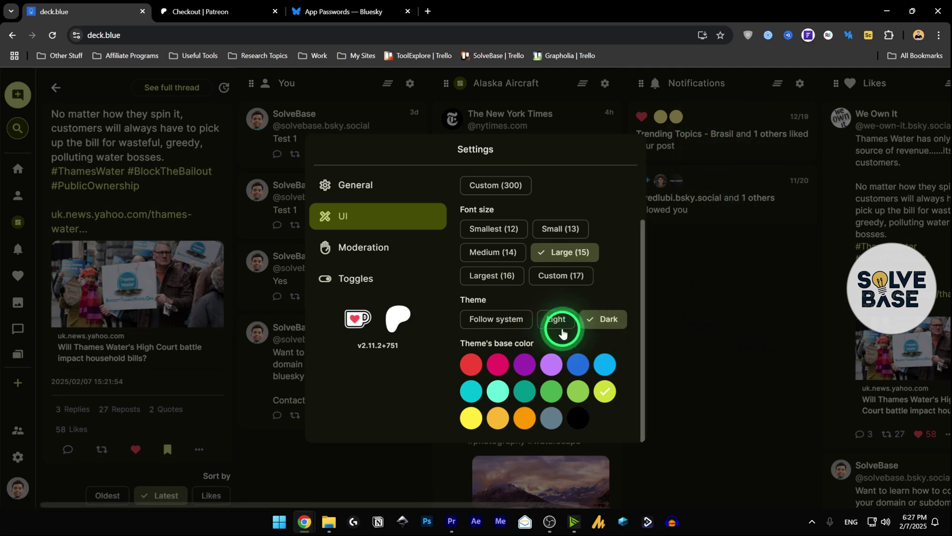
# Preview the Light theme and set the theme to Dark
pyautogui.click(562, 330)
pyautogui.click(610, 321)
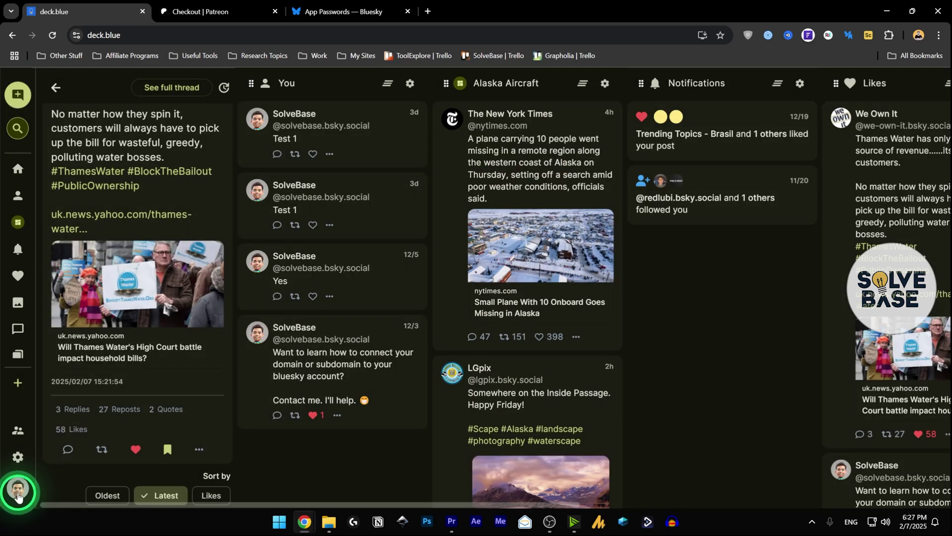
# View the account's own profile card and its additional options, and close the card
pyautogui.click(19, 492)
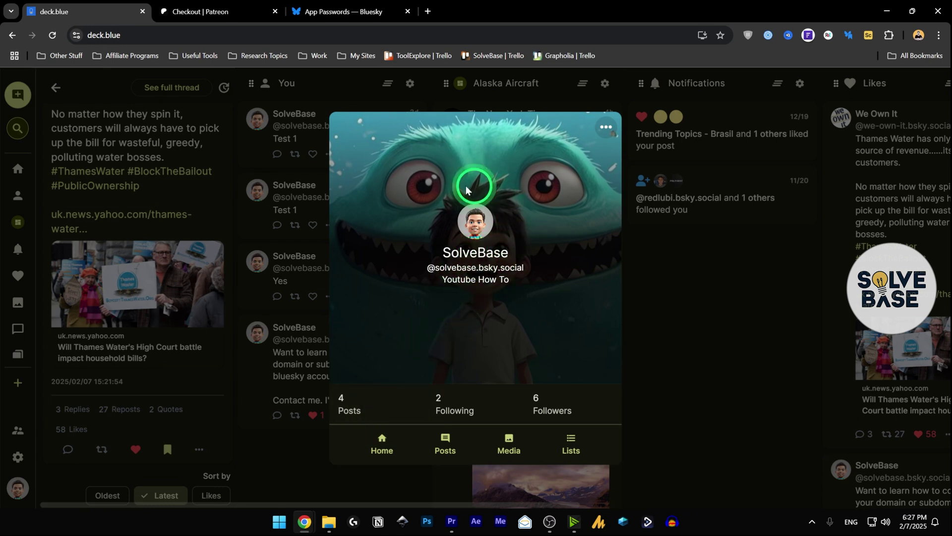
pyautogui.click(605, 128)
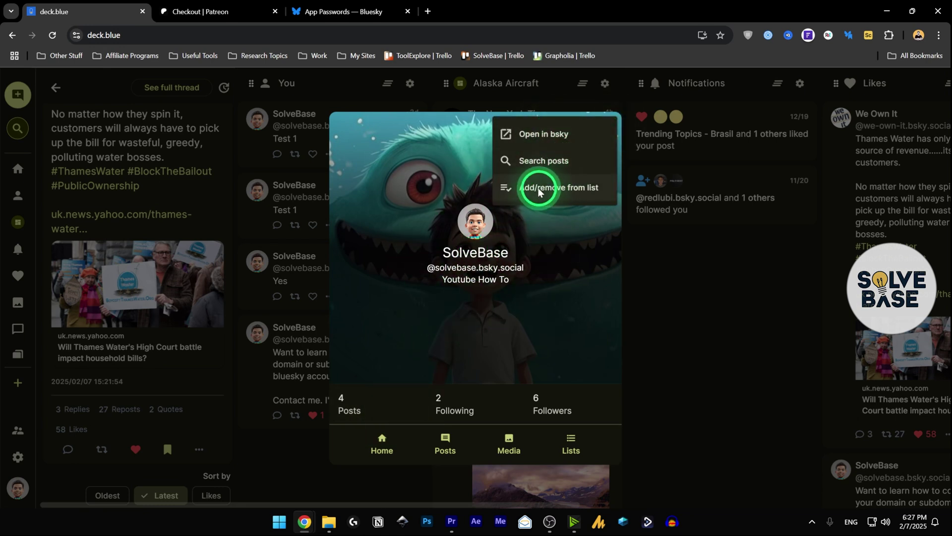
pyautogui.click(569, 224)
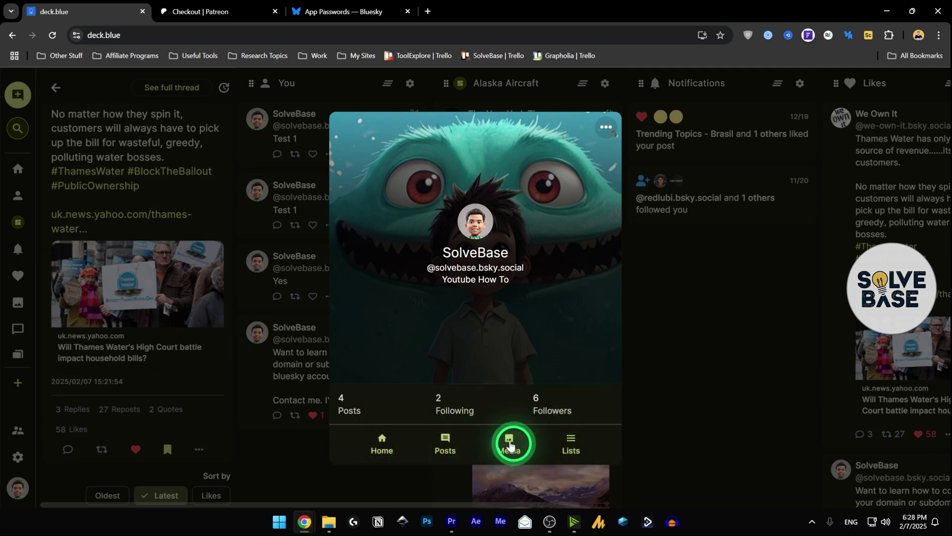
pyautogui.click(719, 328)
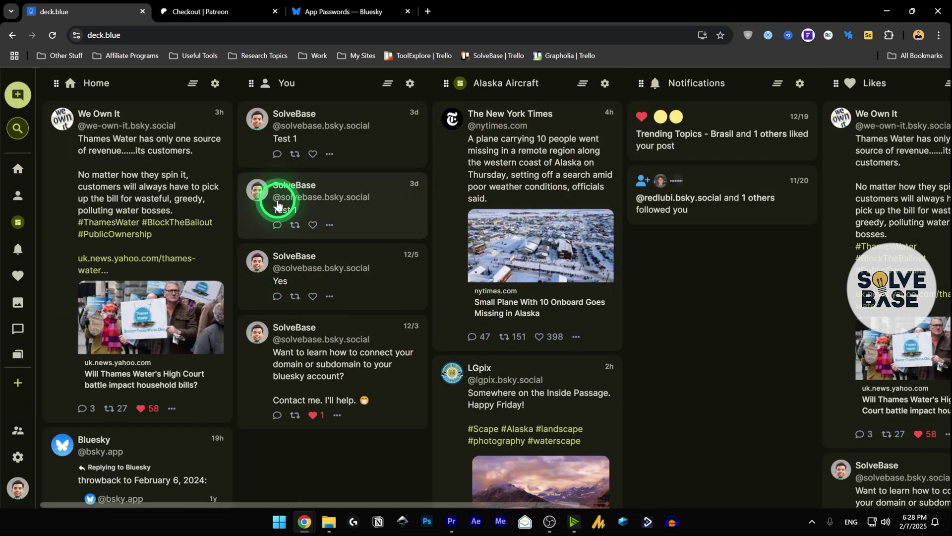